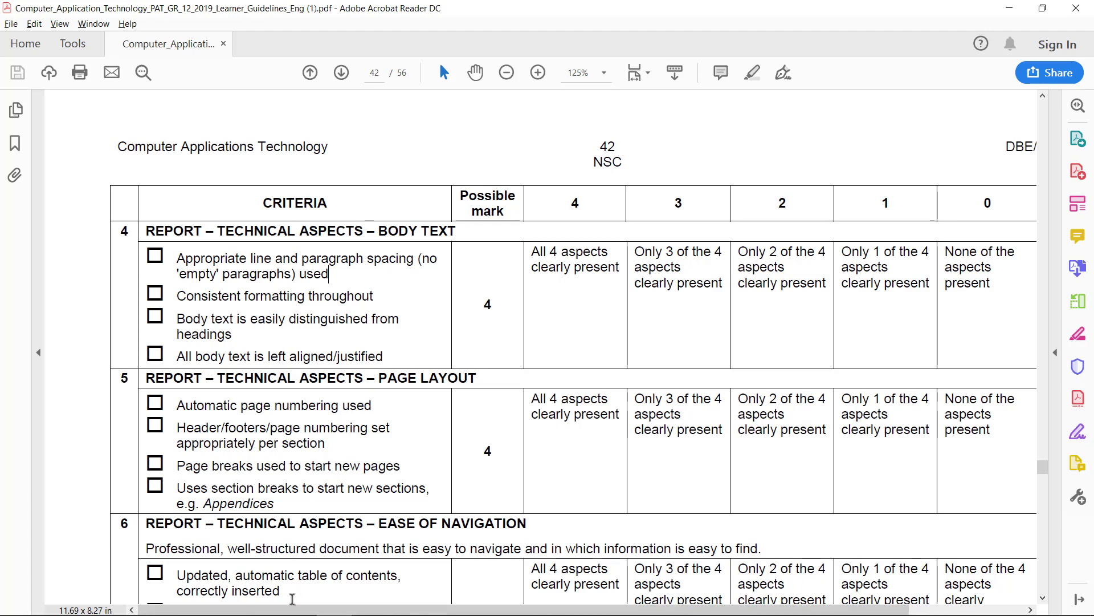
Step: In the Final Report Word document, show the formatting marks and delete the empty paragraph below the Focus Question heading
mouse_move(292, 603)
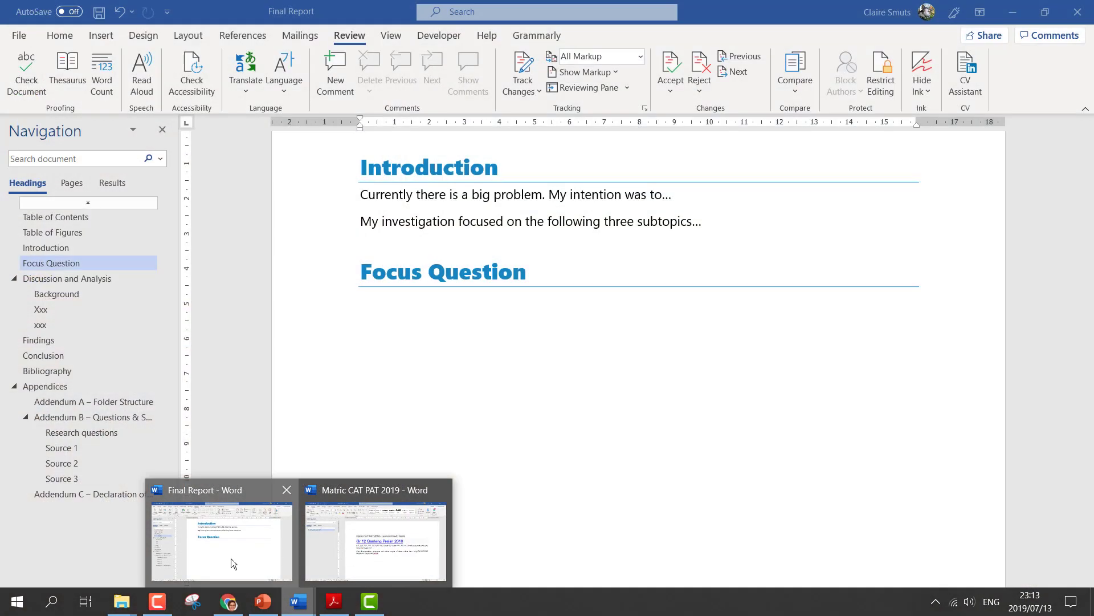
click(230, 558)
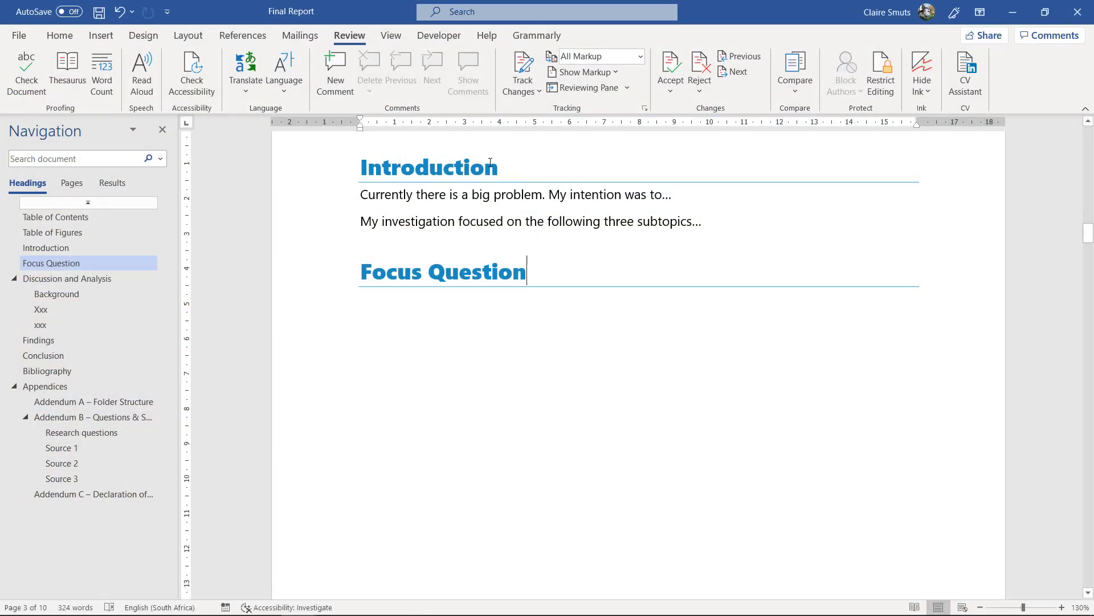
click(60, 36)
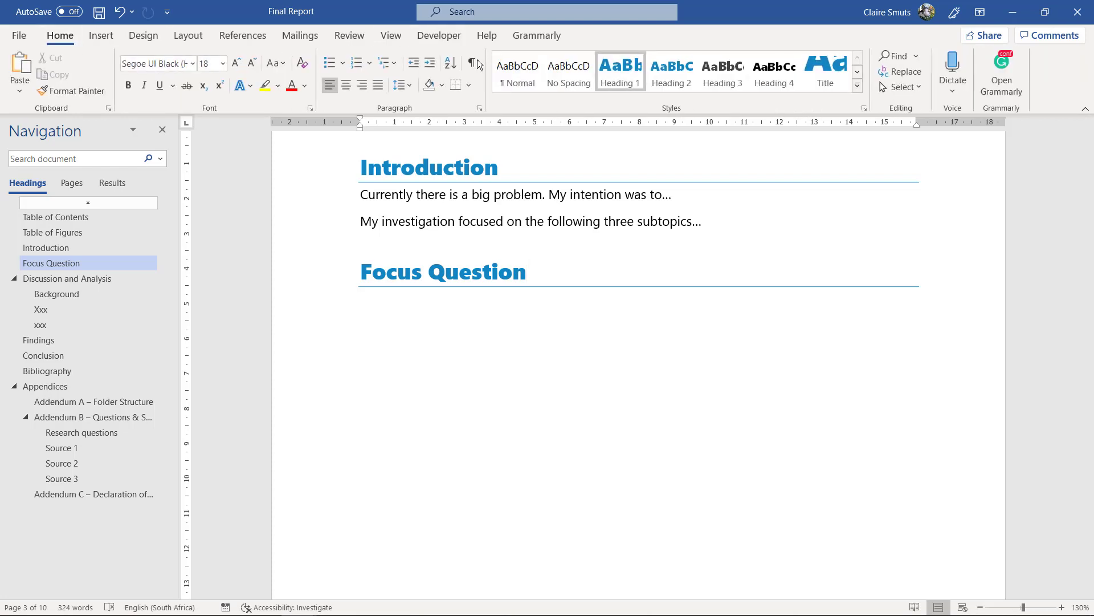
click(472, 63)
click(342, 300)
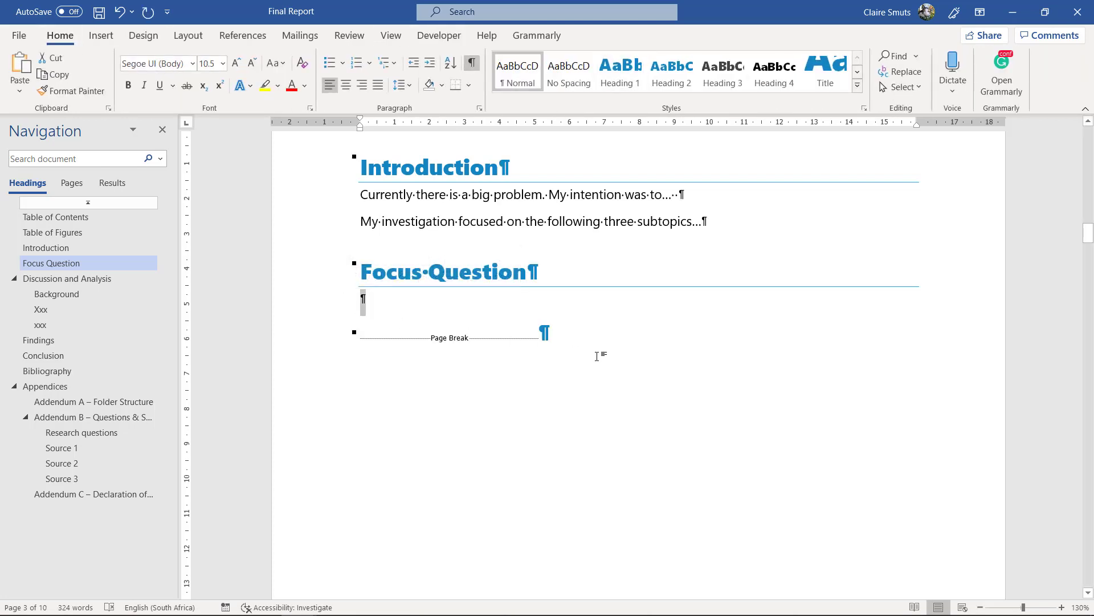
key(Delete)
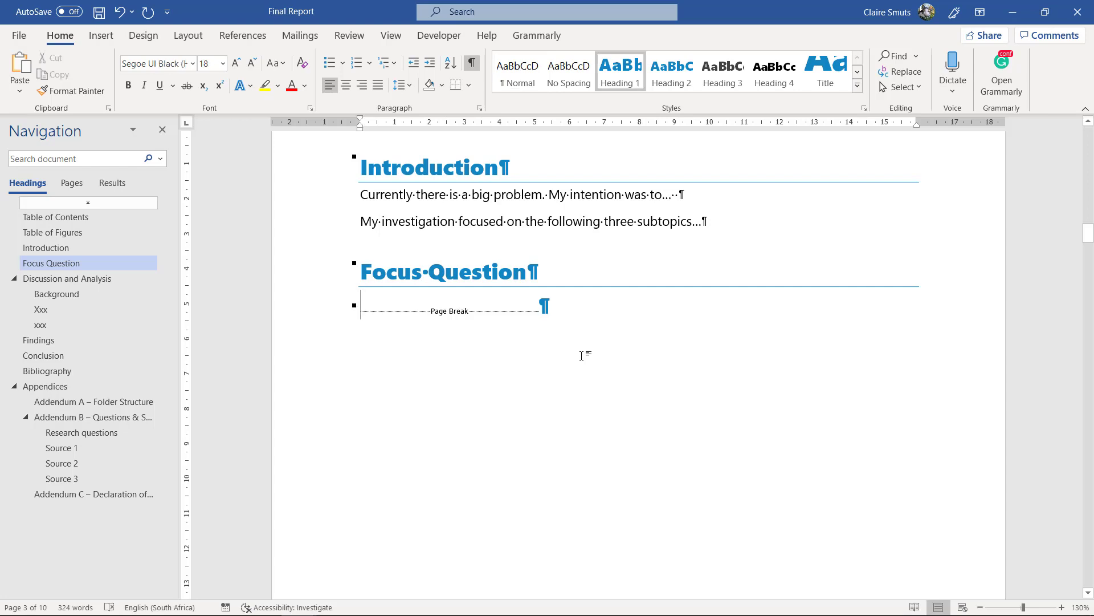
Step: Search the report for two consecutive paragraph marks (^p^p) to locate empty paragraphs, and close the search
click(917, 57)
click(912, 93)
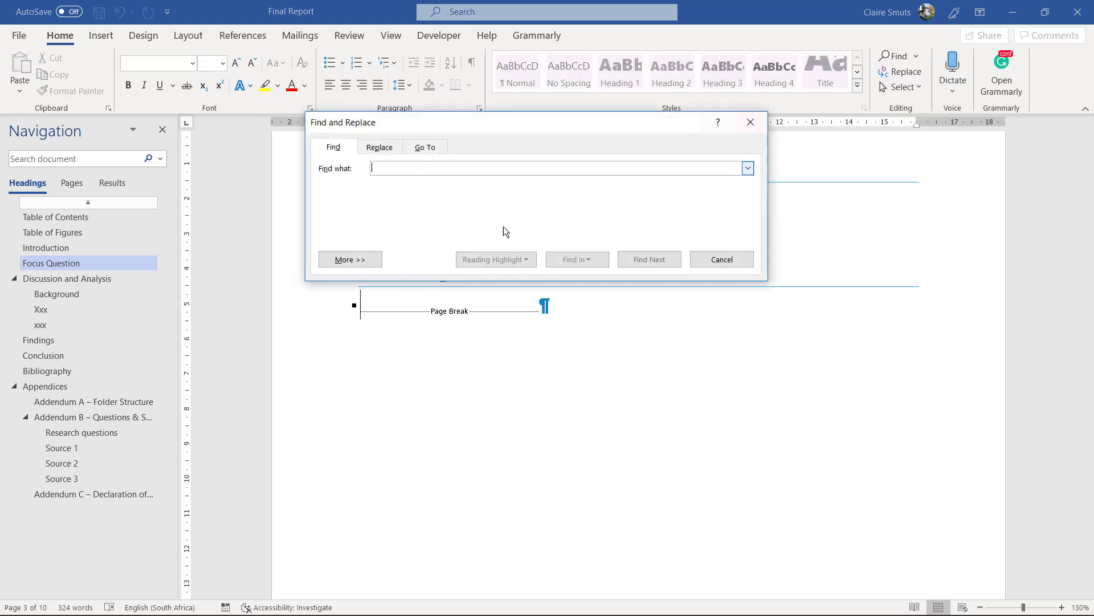
click(350, 259)
click(426, 436)
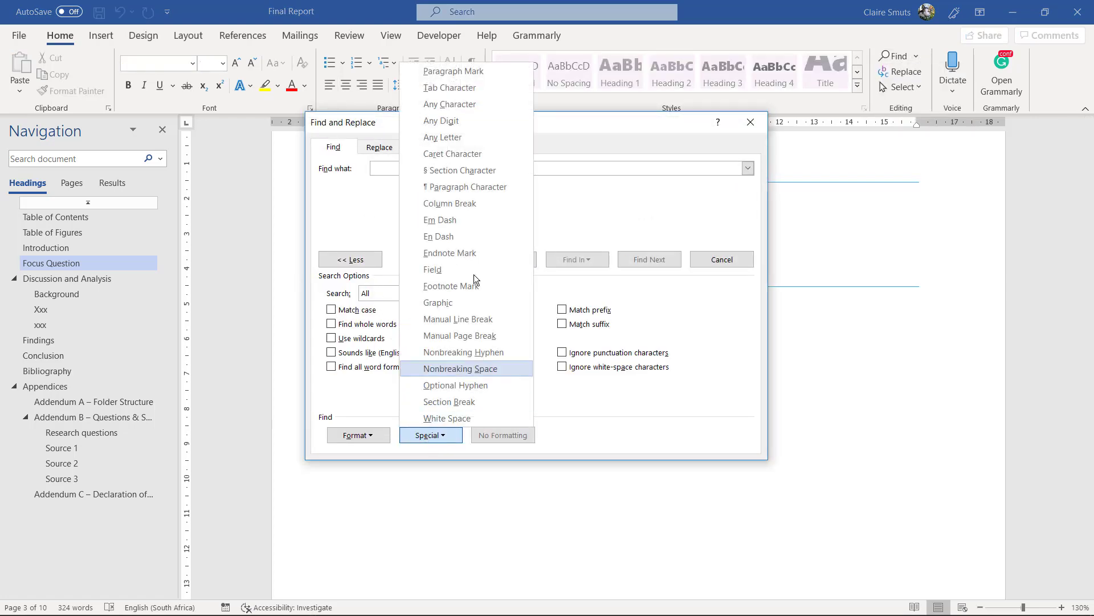
click(500, 73)
click(425, 435)
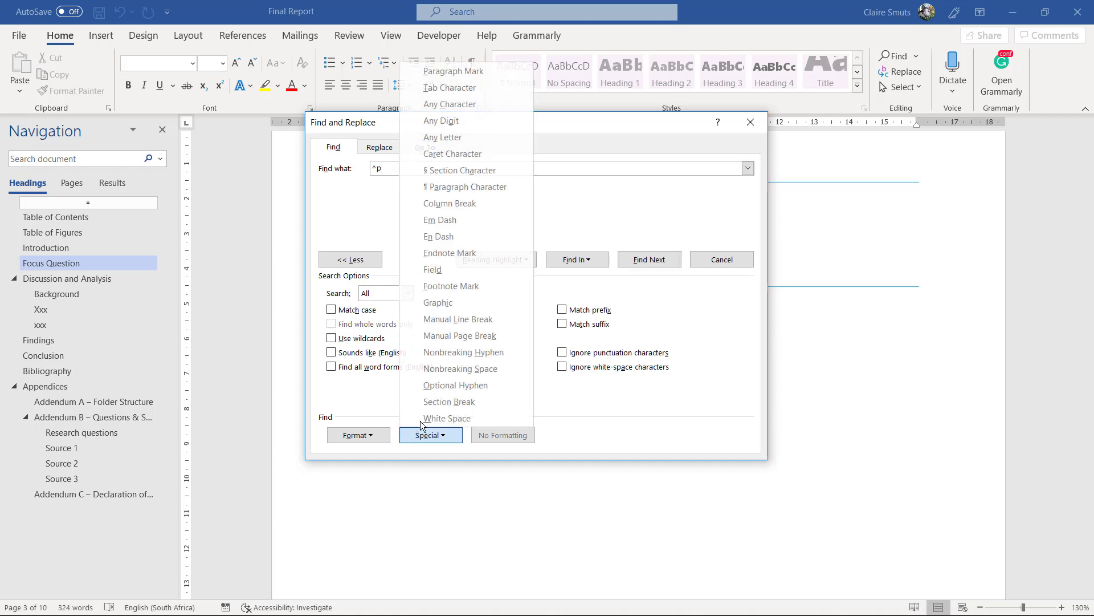
click(489, 73)
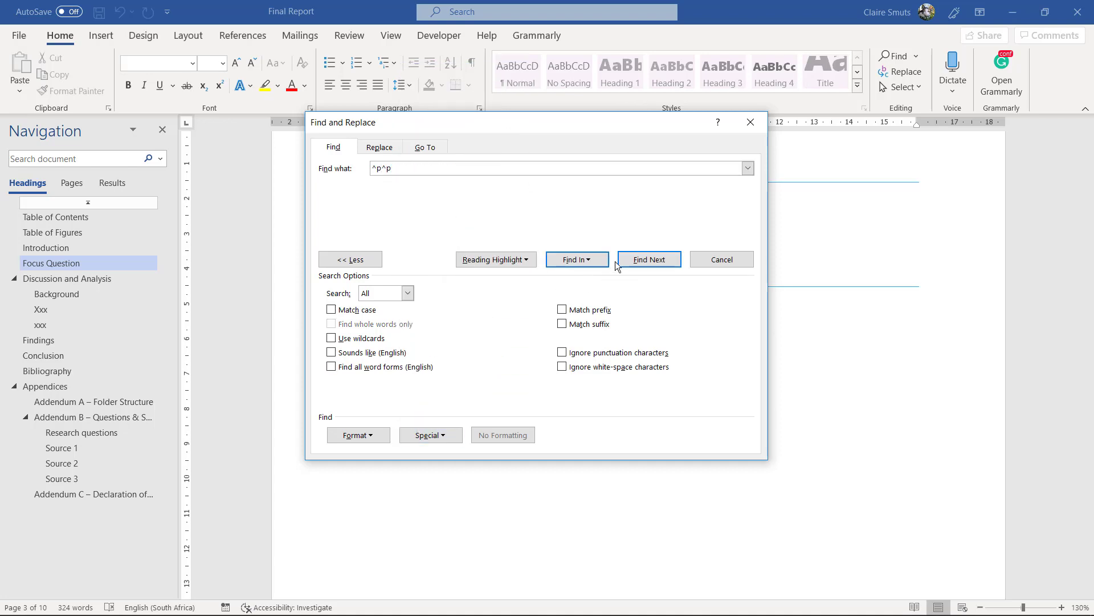
click(650, 260)
drag(647, 212, 686, 282)
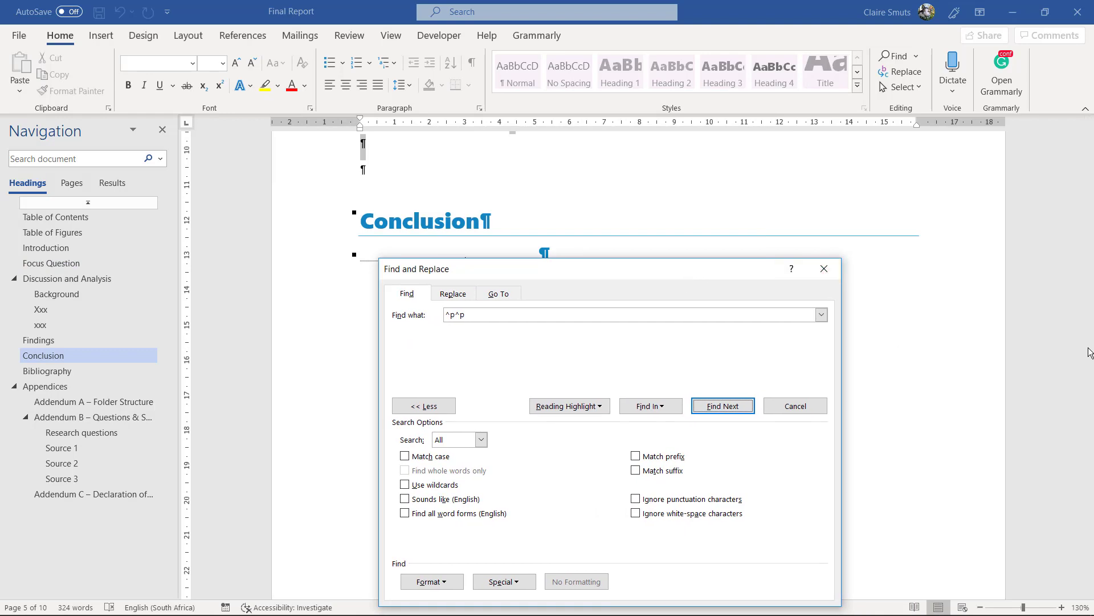
drag(1088, 347, 1089, 345)
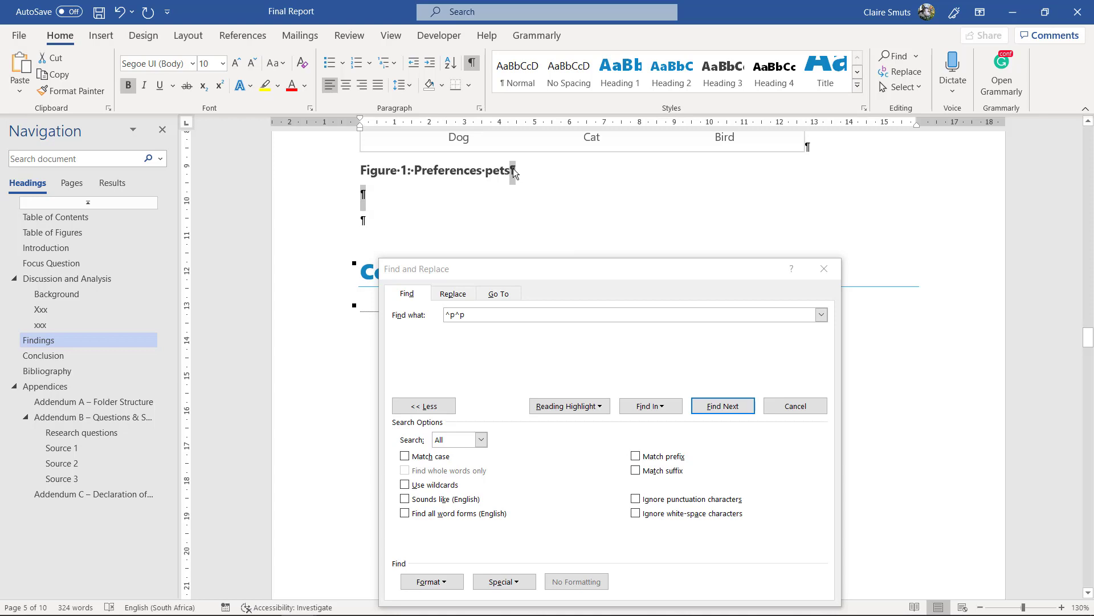
key(Escape)
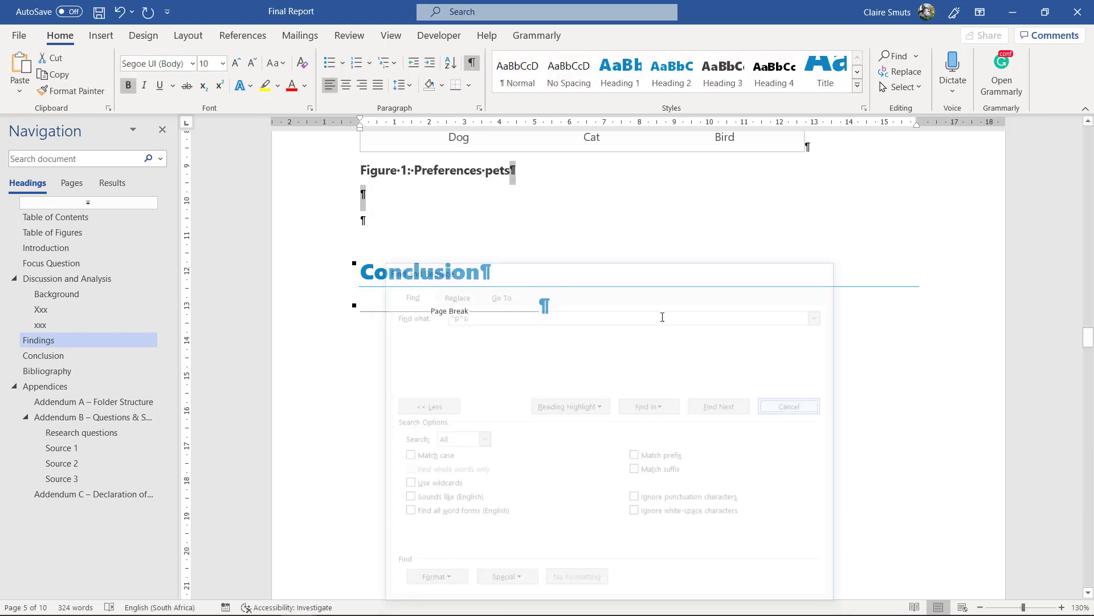
Step: Delete the two empty paragraphs between the Figure 1 caption and the Conclusion heading
click(411, 203)
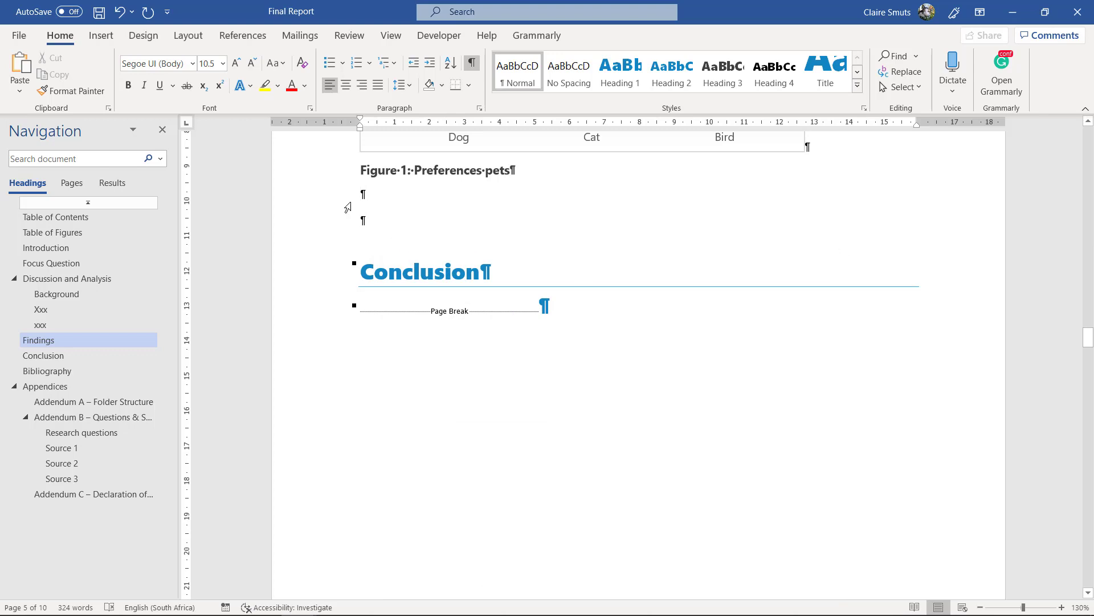
drag(324, 207, 322, 227)
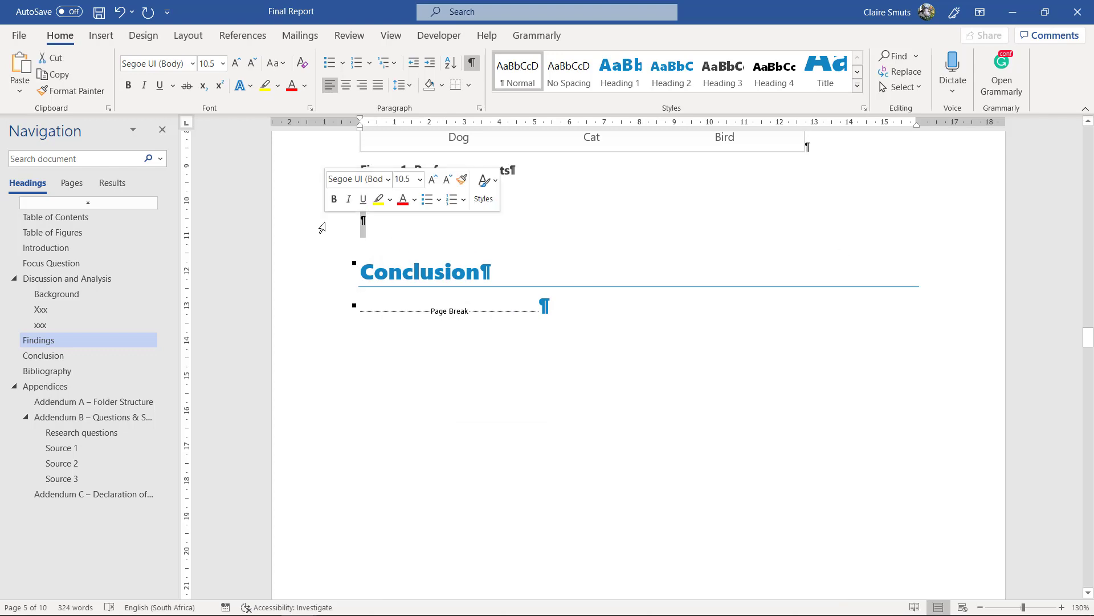
key(Delete)
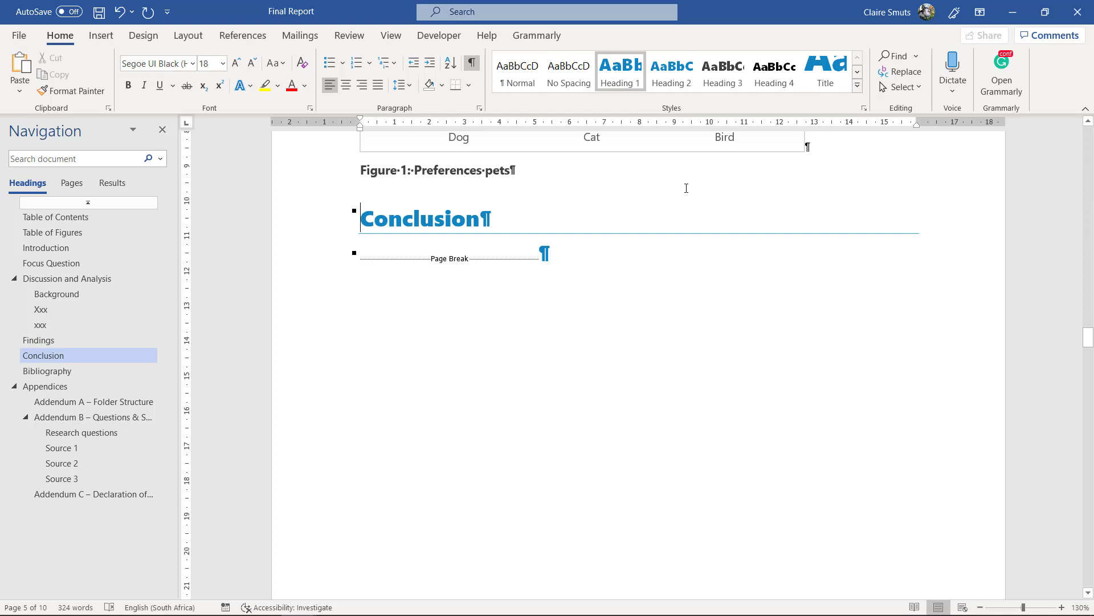
Step: Select the page break line below the Conclusion heading, with and without its paragraph mark, to examine it
click(319, 269)
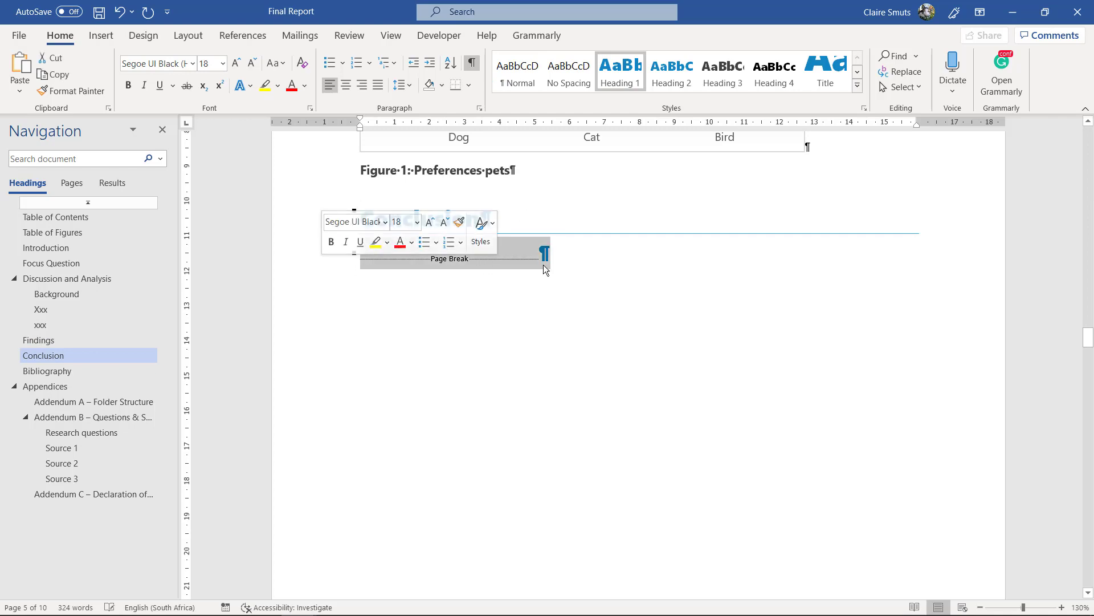
click(381, 263)
double_click(501, 255)
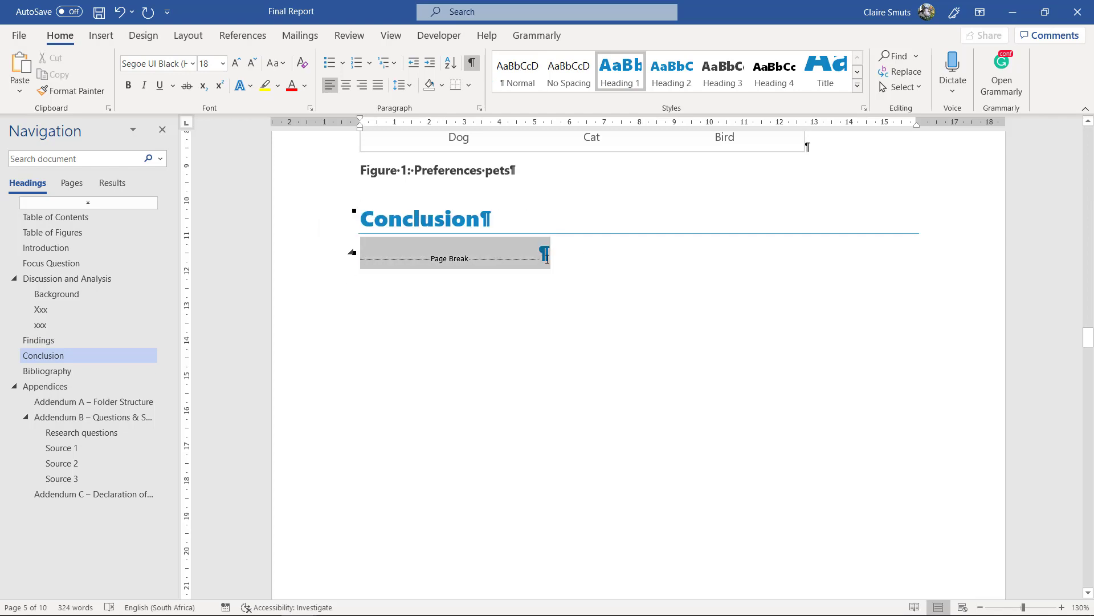
drag(546, 258, 530, 262)
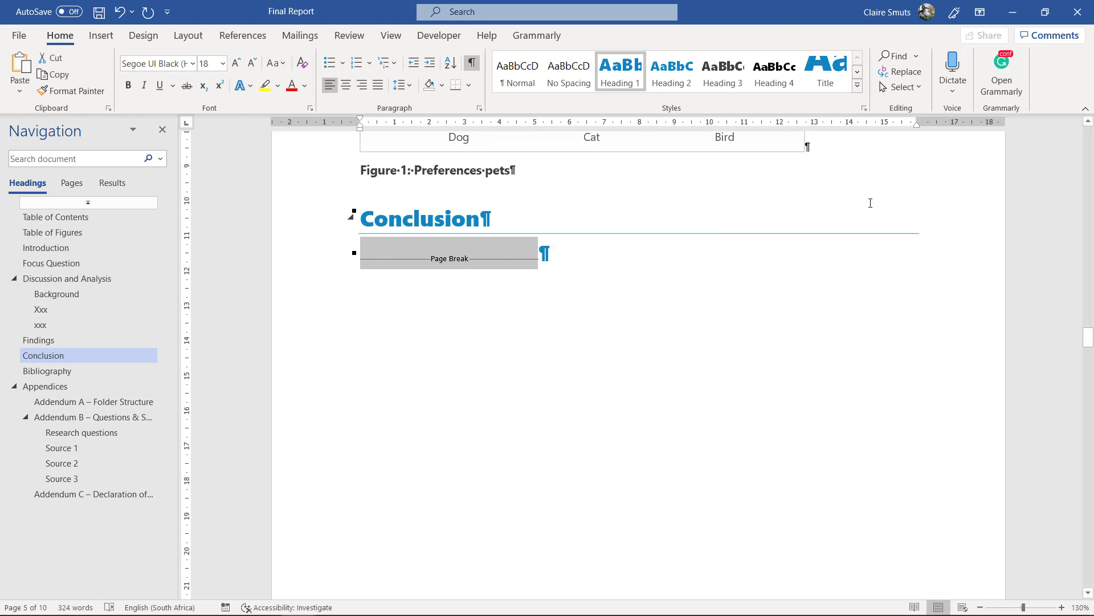
Step: Switch to the learner guidelines PDF and review the body text criteria on distinguishing text from headings and on alignment
click(1016, 19)
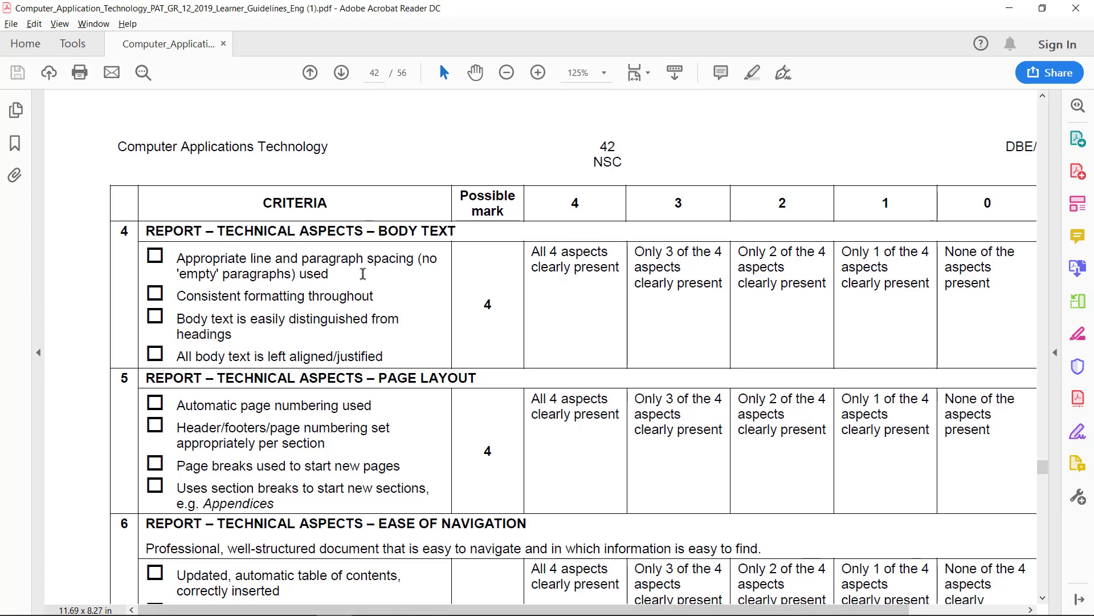
drag(177, 319, 234, 340)
click(234, 340)
drag(176, 354, 388, 350)
click(379, 356)
click(387, 393)
Step: Switch back to the Final Report in Word and view the bottom-of-page page number styles without inserting one
mouse_move(302, 608)
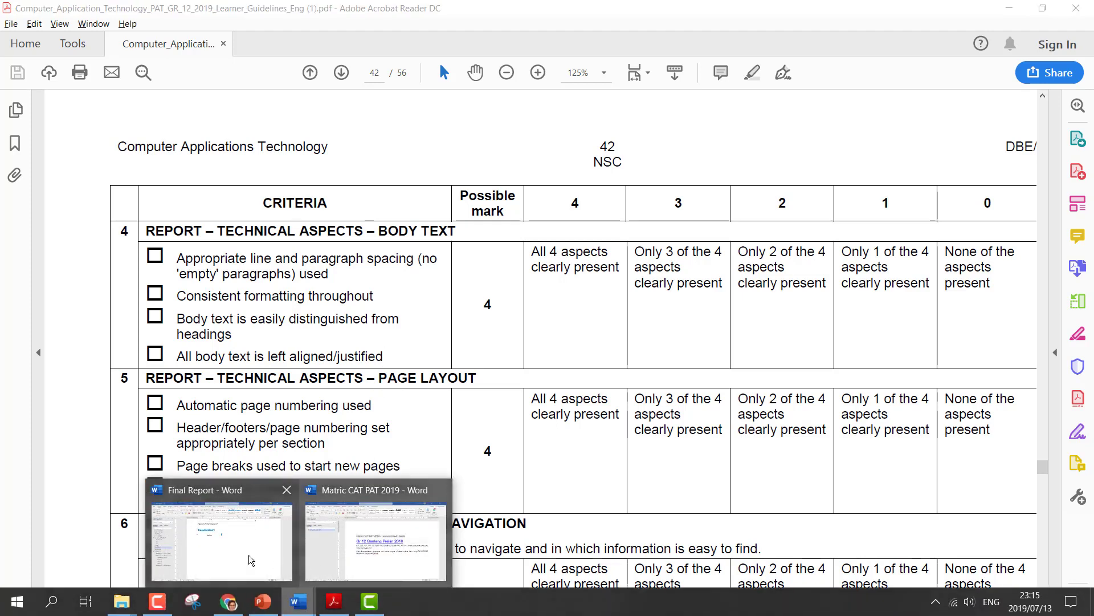
click(226, 552)
click(573, 288)
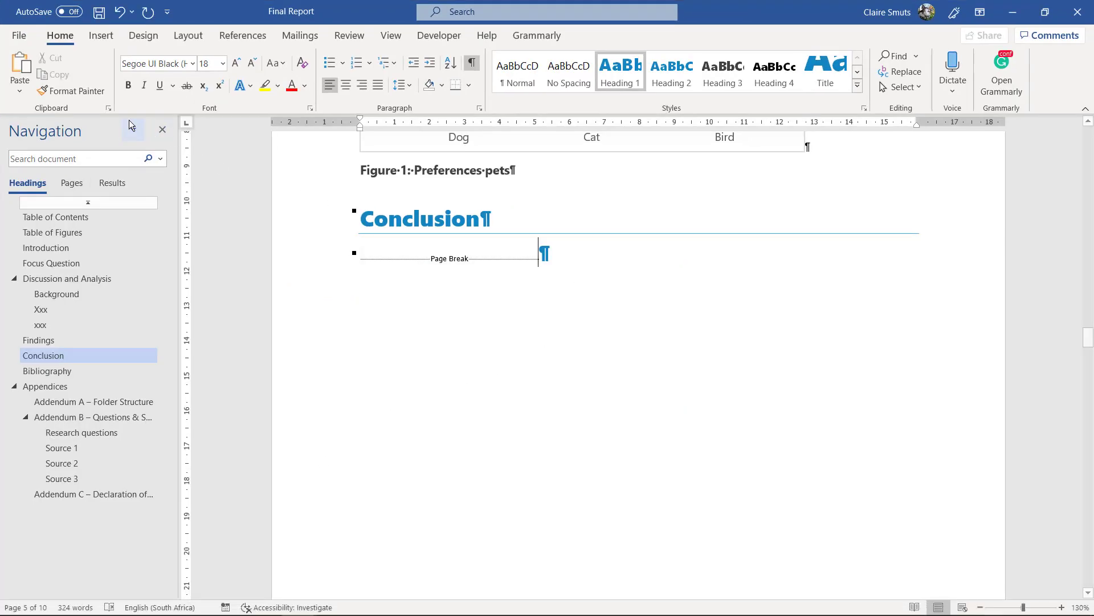
click(101, 35)
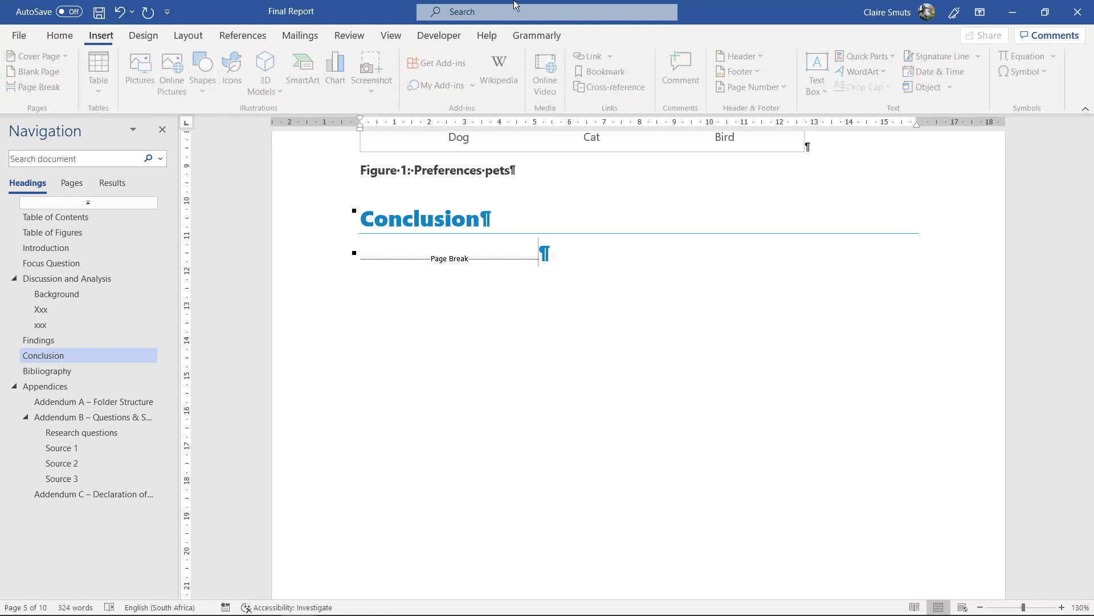
click(790, 89)
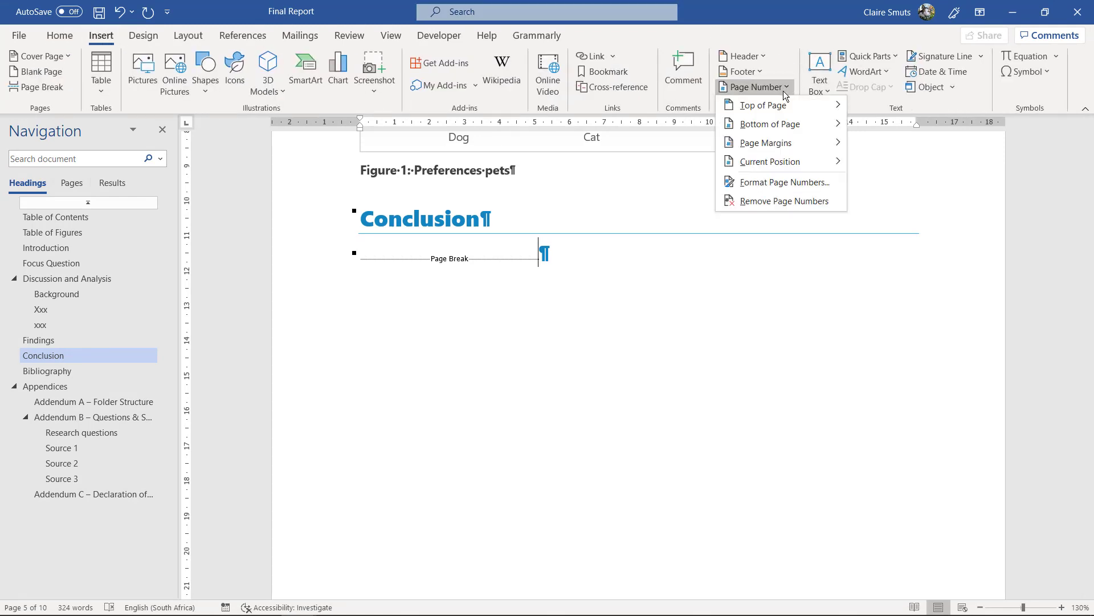
mouse_move(770, 123)
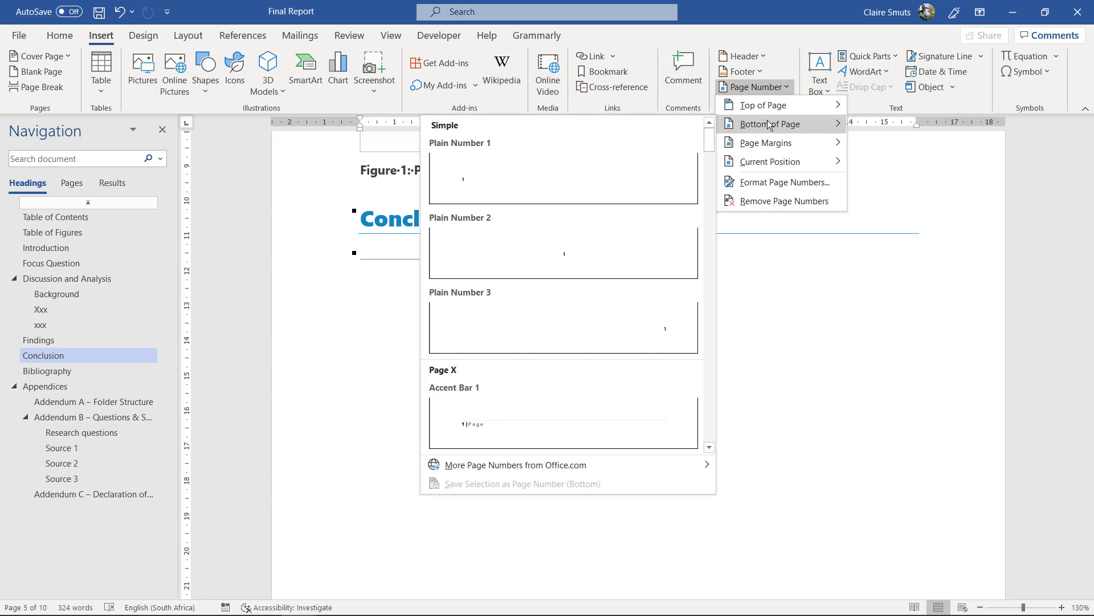
click(887, 143)
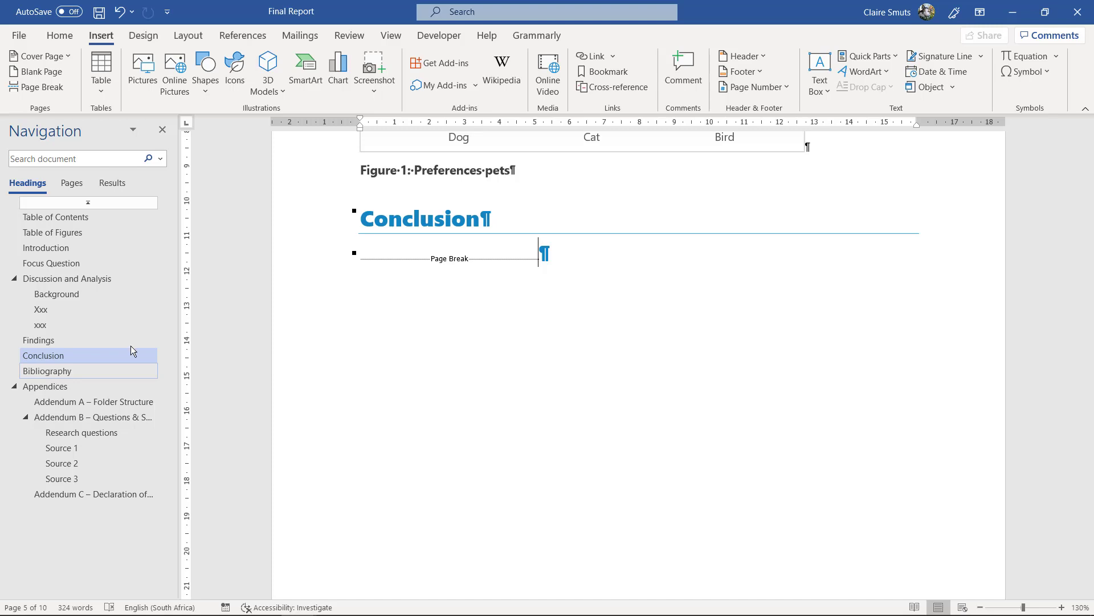
Step: Examine the page break after the Conclusion heading and the section break at the Bibliography heading
click(331, 267)
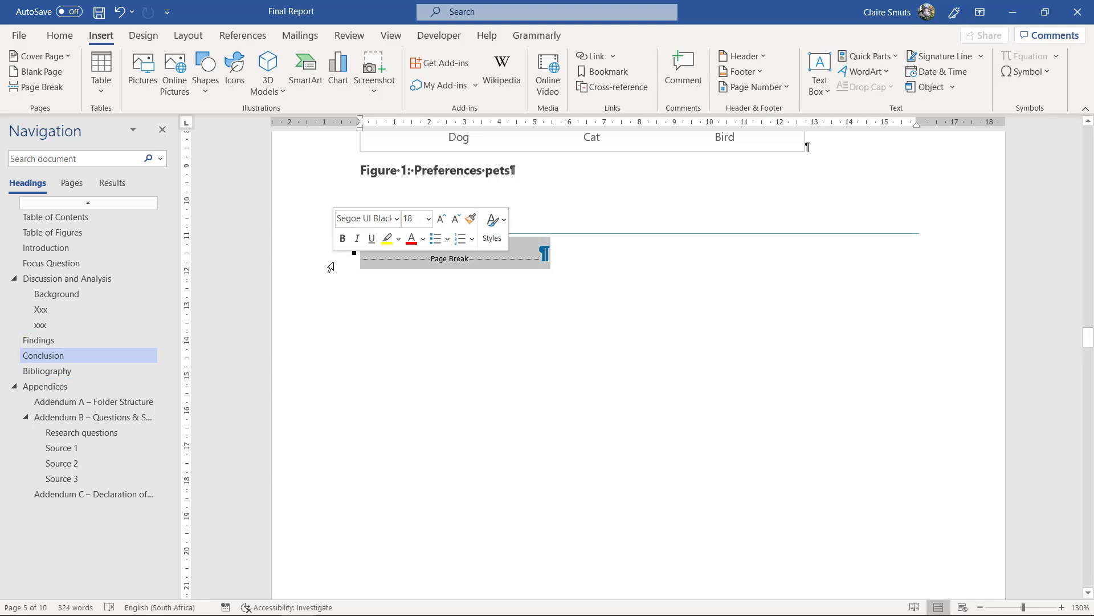
click(57, 374)
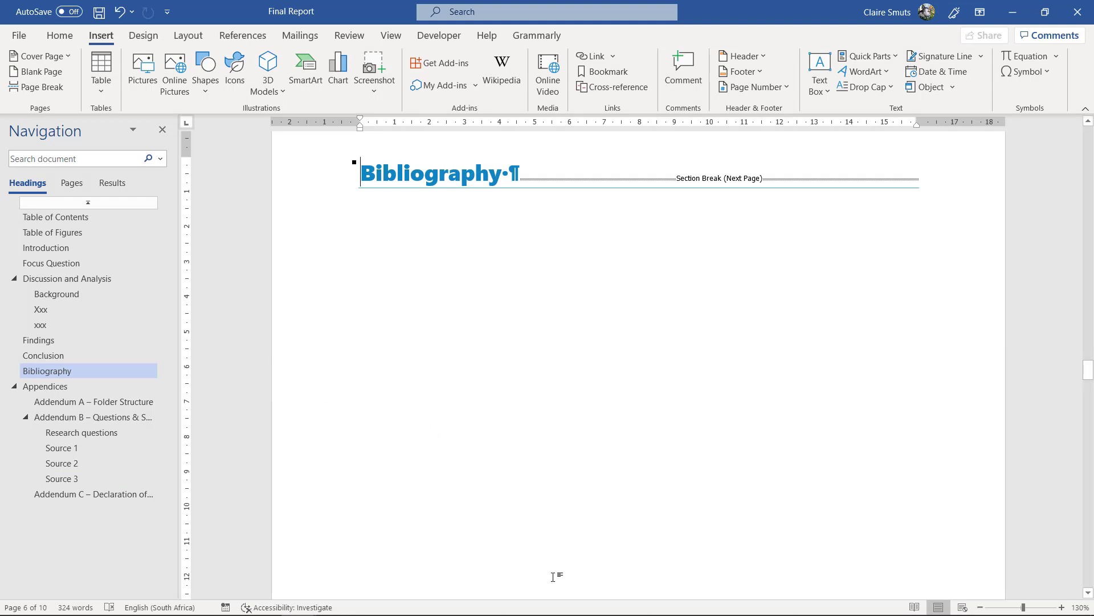
Step: Switch to the learner guidelines PDF and review the page layout and ease of navigation criteria
mouse_move(564, 611)
click(1013, 16)
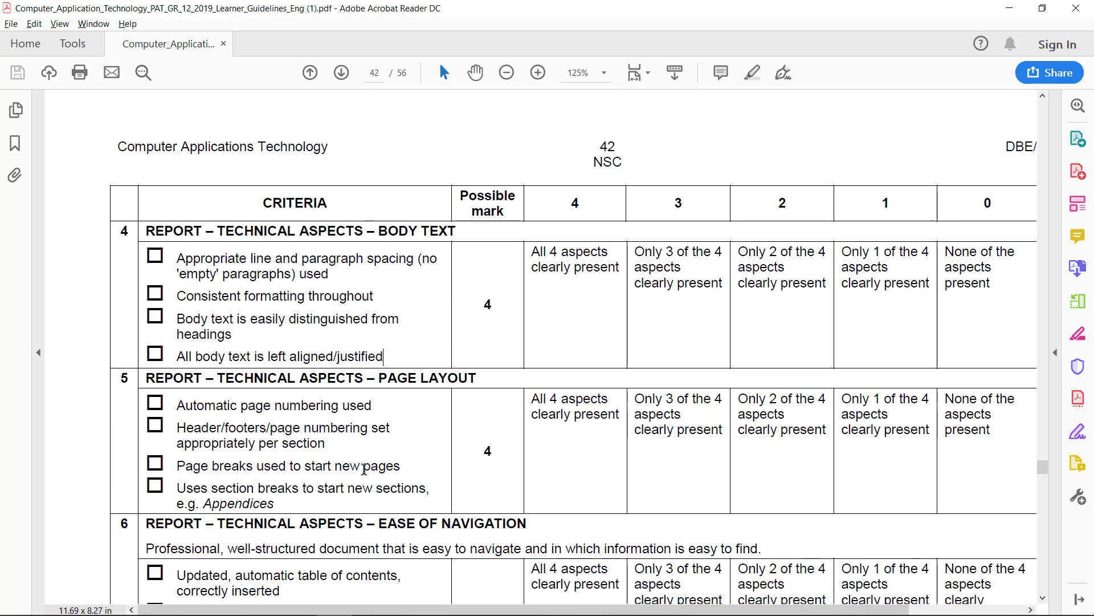
scroll(253, 506, down, 5)
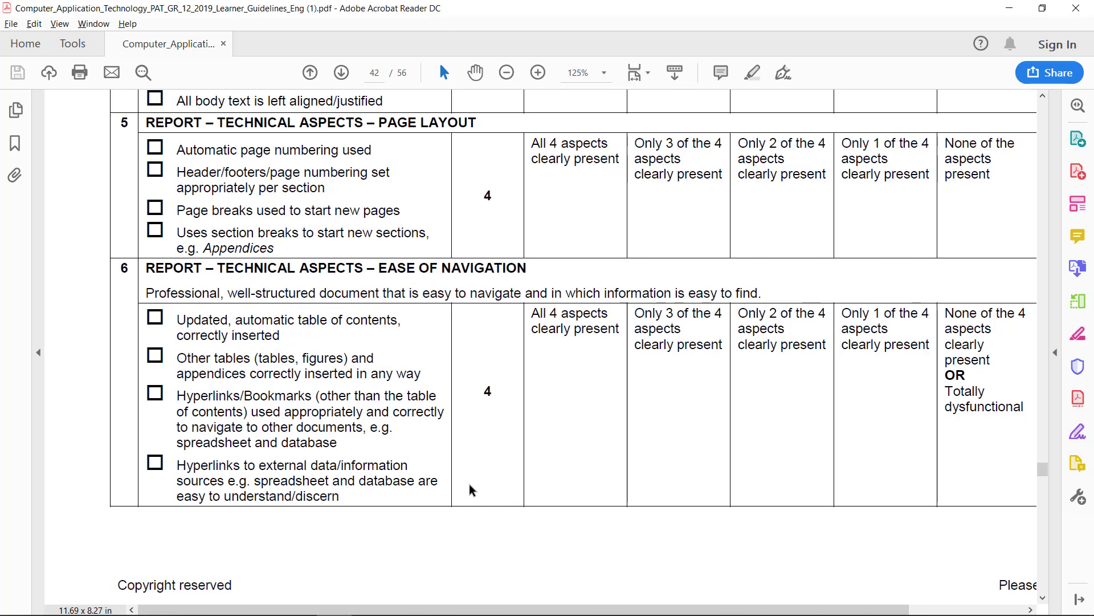
Step: In the Final Report Word document, insert an automatic table of contents with dot leaders below the Table of Contents heading
mouse_move(298, 600)
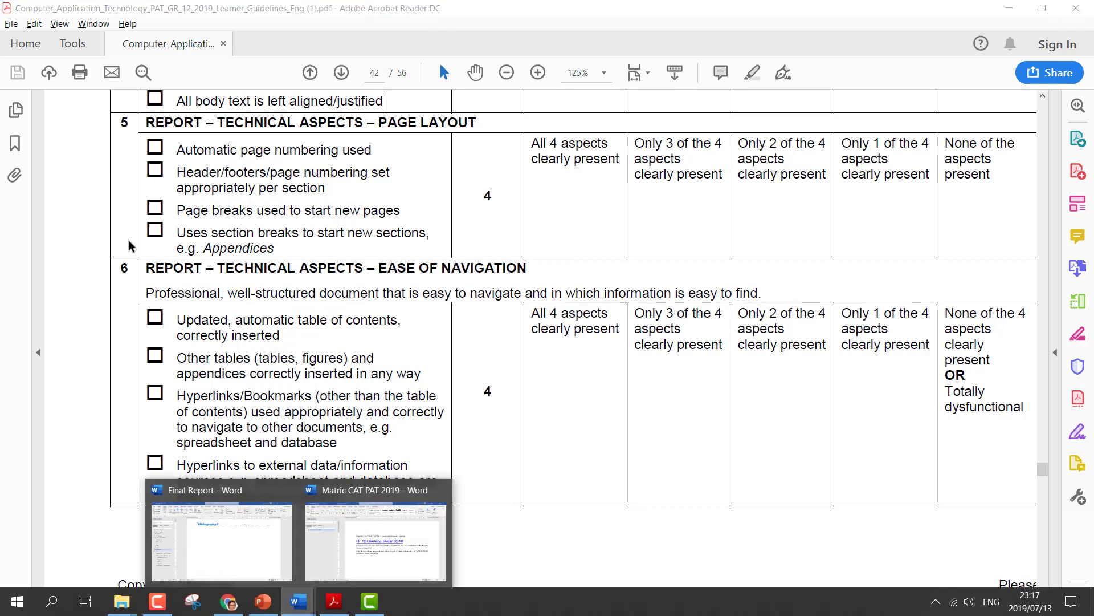
click(221, 533)
click(80, 217)
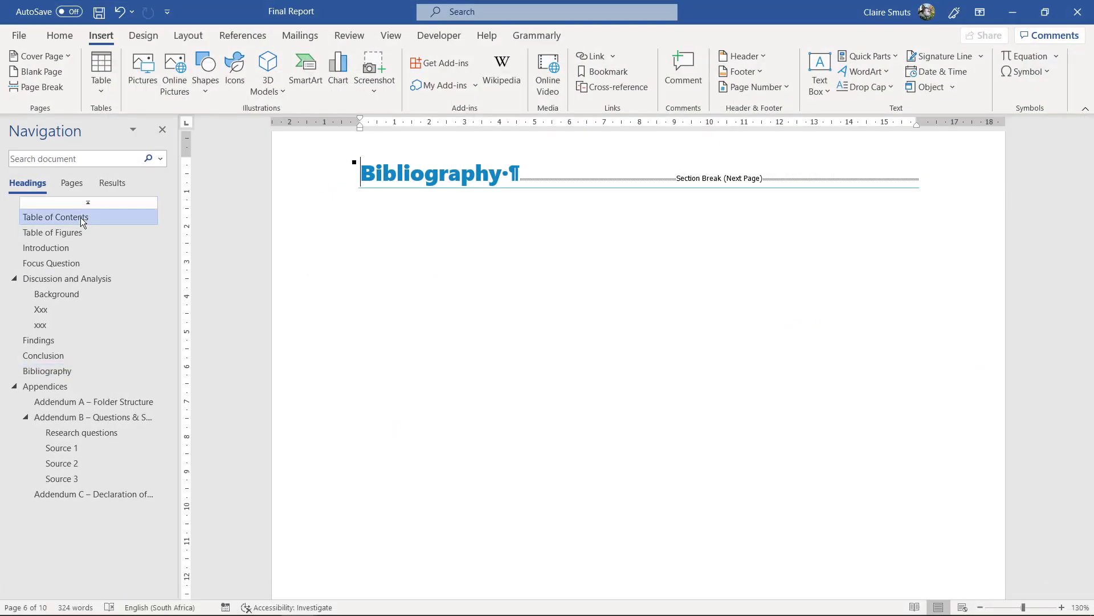
click(597, 174)
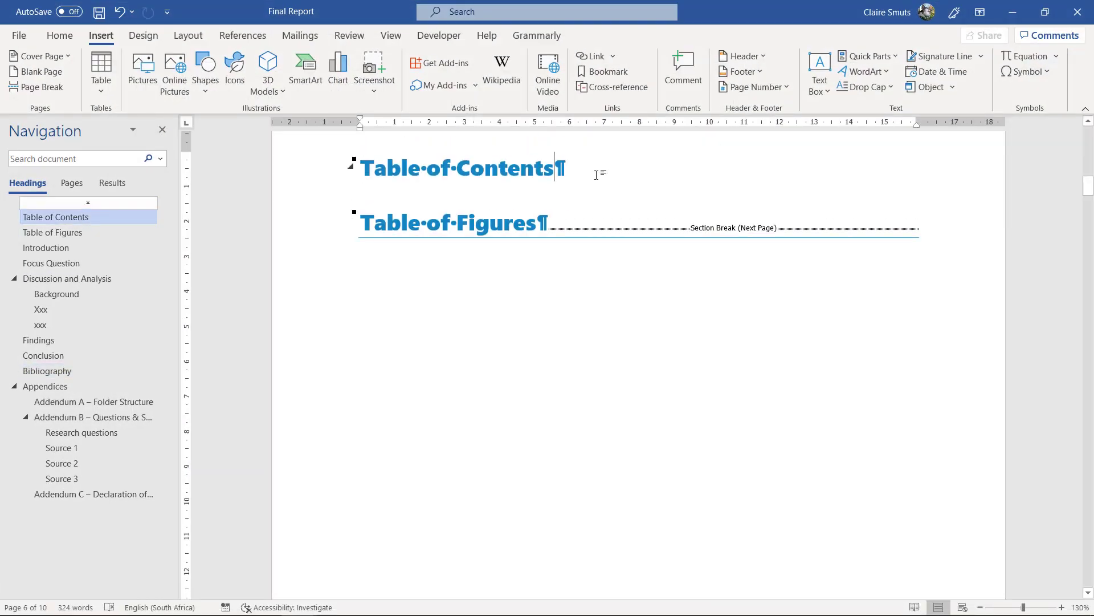
key(Return)
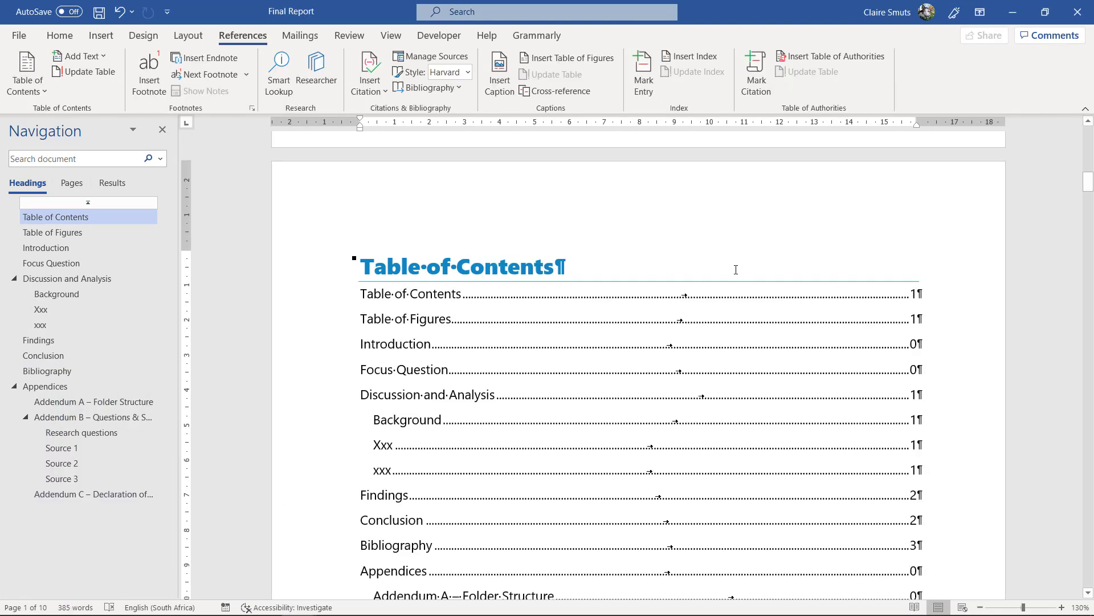
Step: Examine the style of the Table of Contents heading and its own entry in the table of contents
click(906, 293)
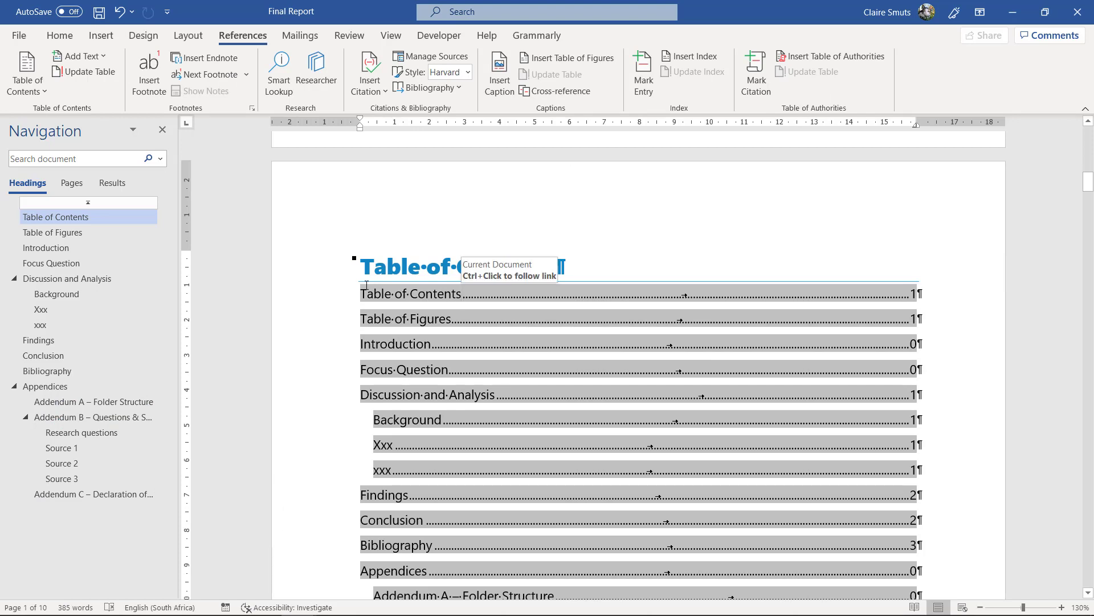
drag(372, 265, 551, 261)
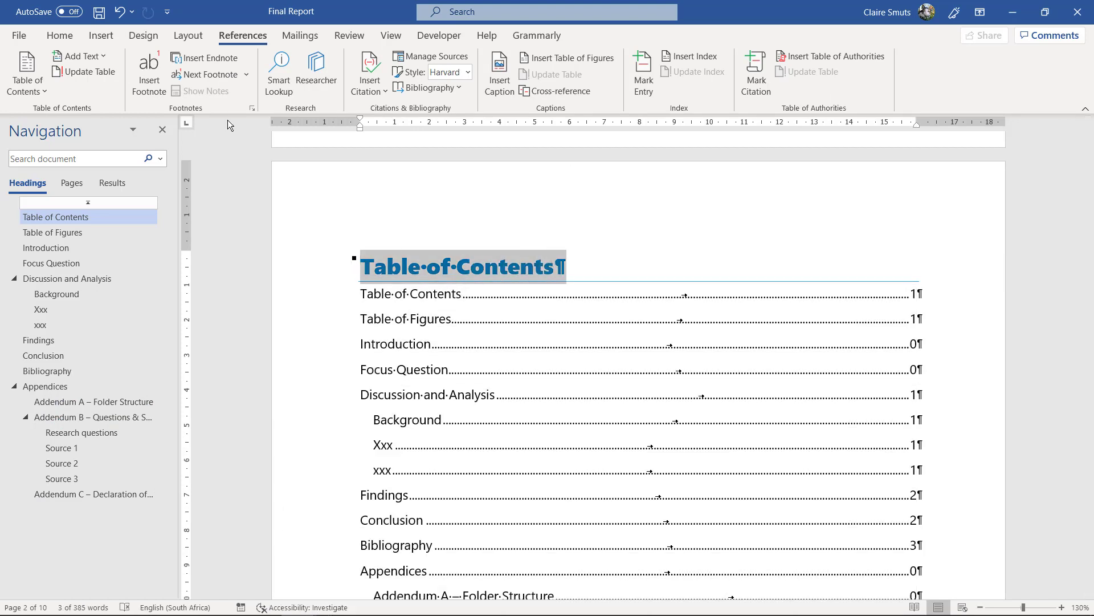
click(60, 36)
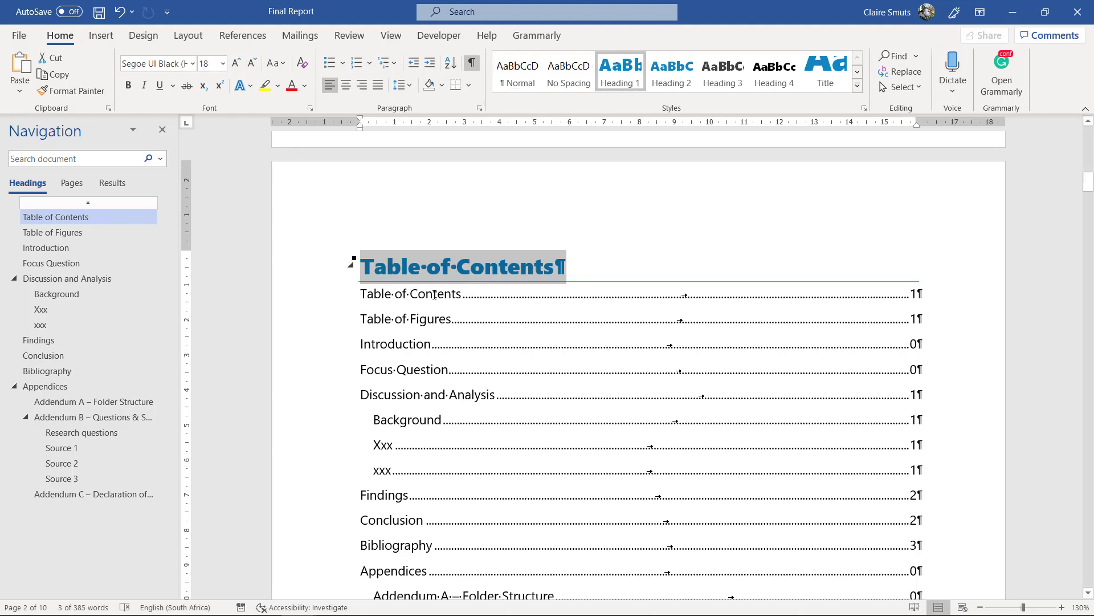
click(411, 296)
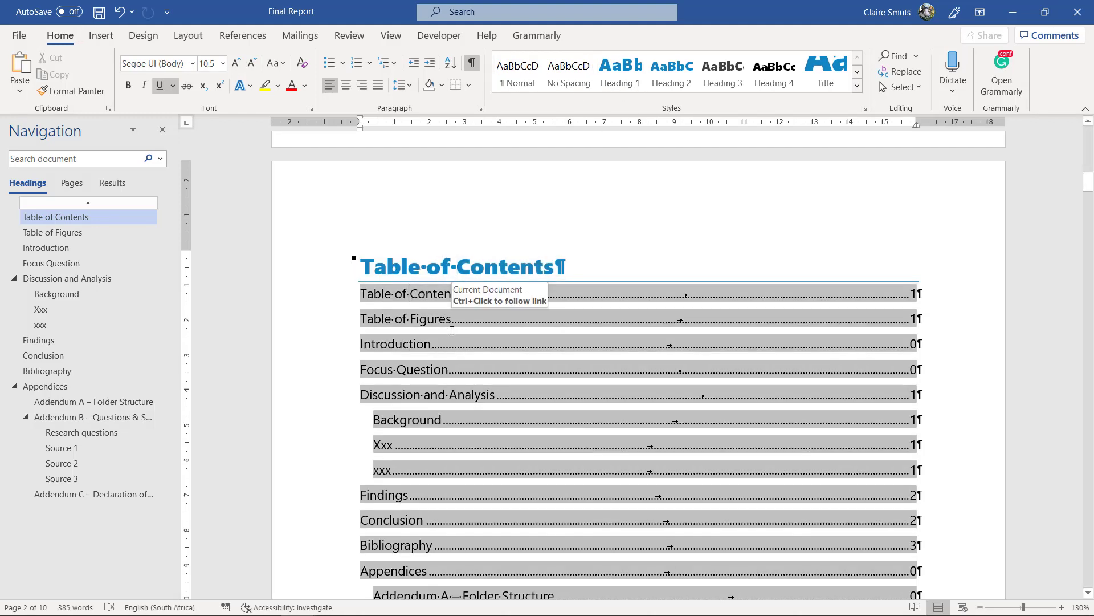
Step: With the Table of Contents heading selected, set the style list options to show all styles
click(323, 276)
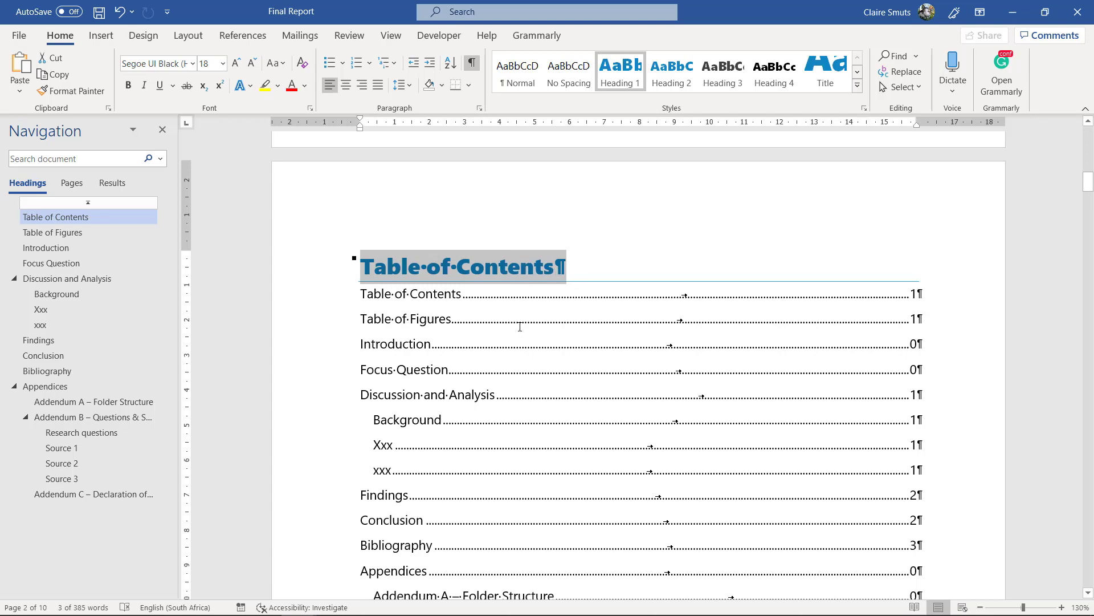
click(866, 109)
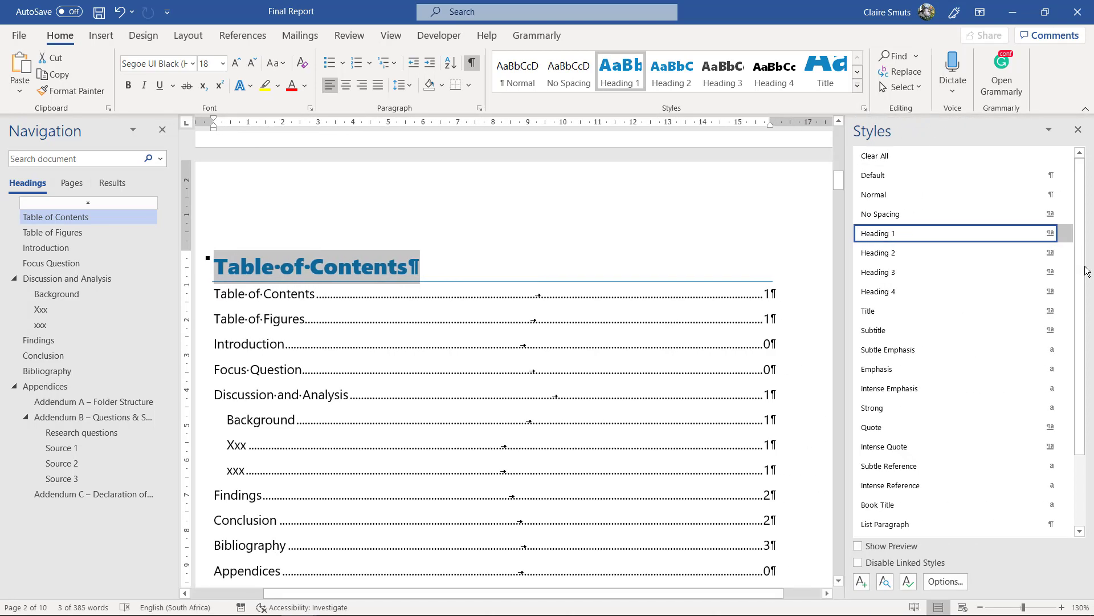
click(945, 581)
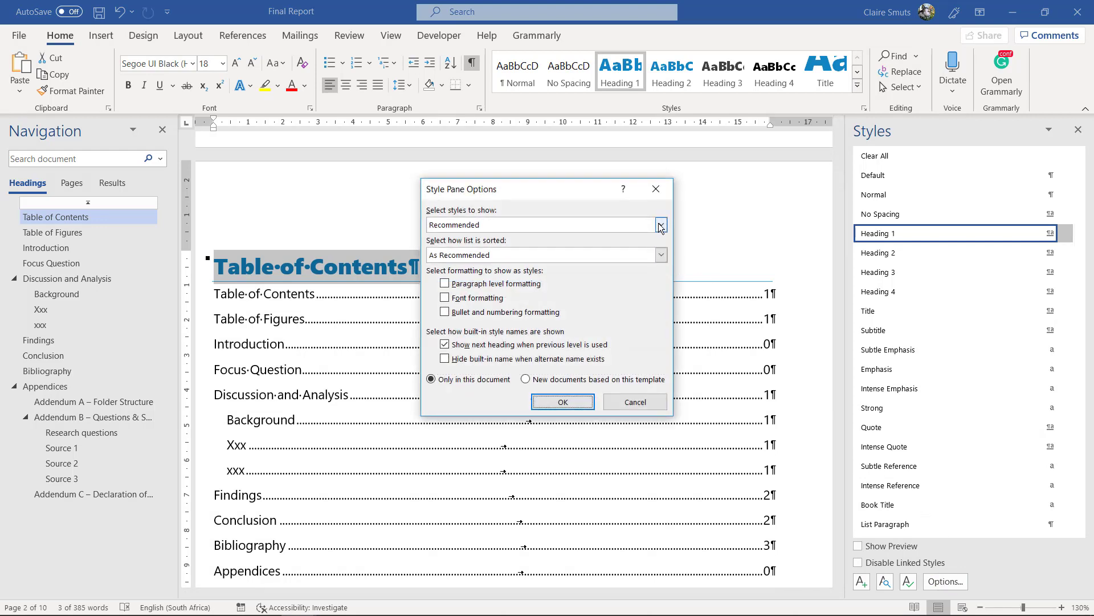
click(661, 224)
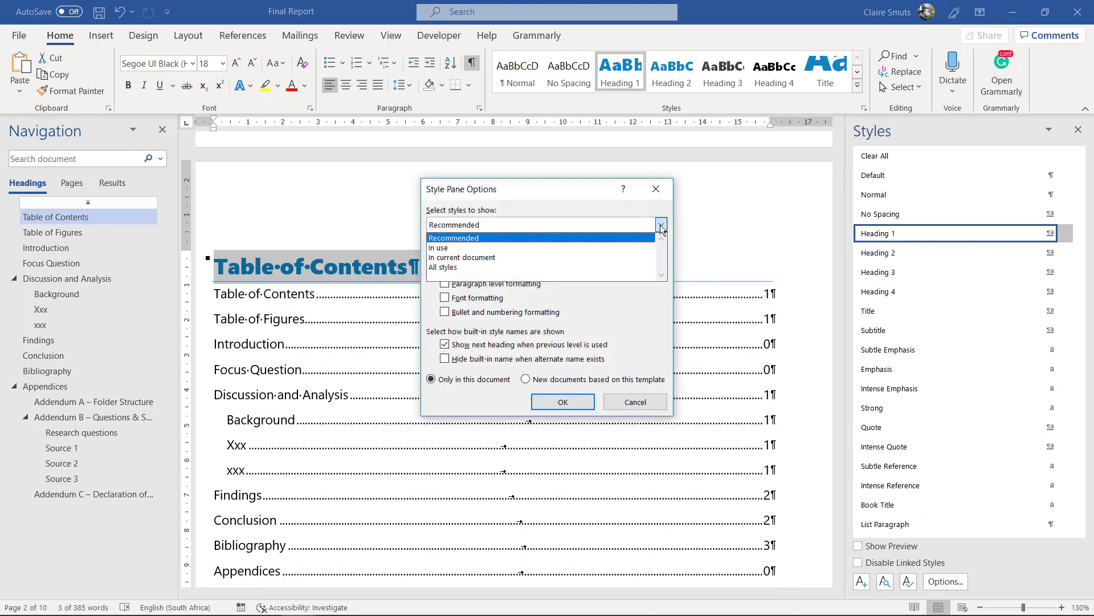
click(610, 267)
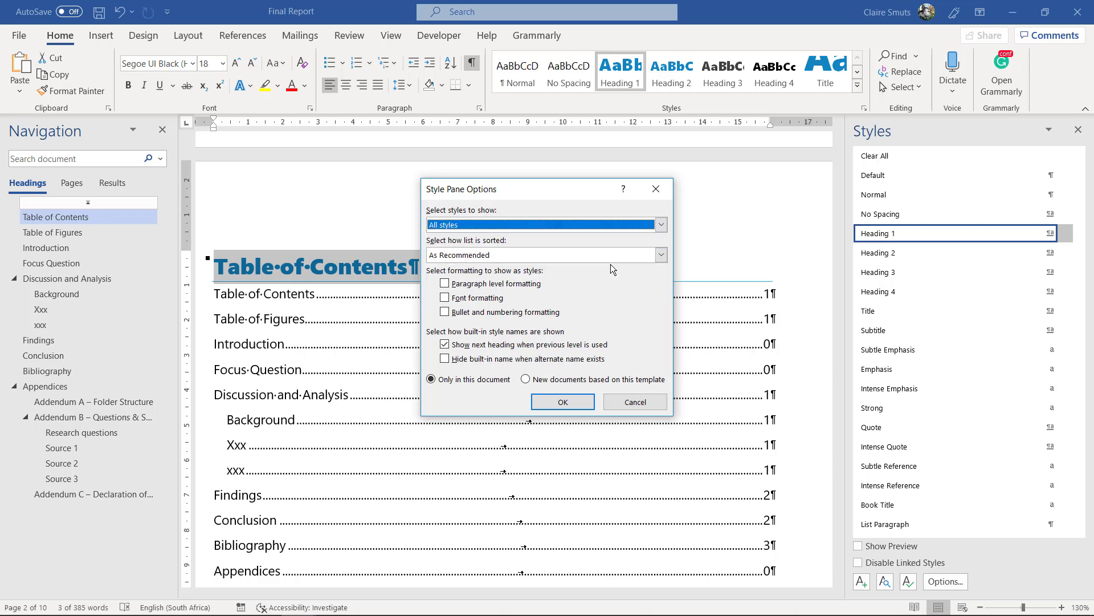
click(563, 402)
Step: Apply the TOC Heading style to the Table of Contents heading
drag(1084, 191, 1074, 276)
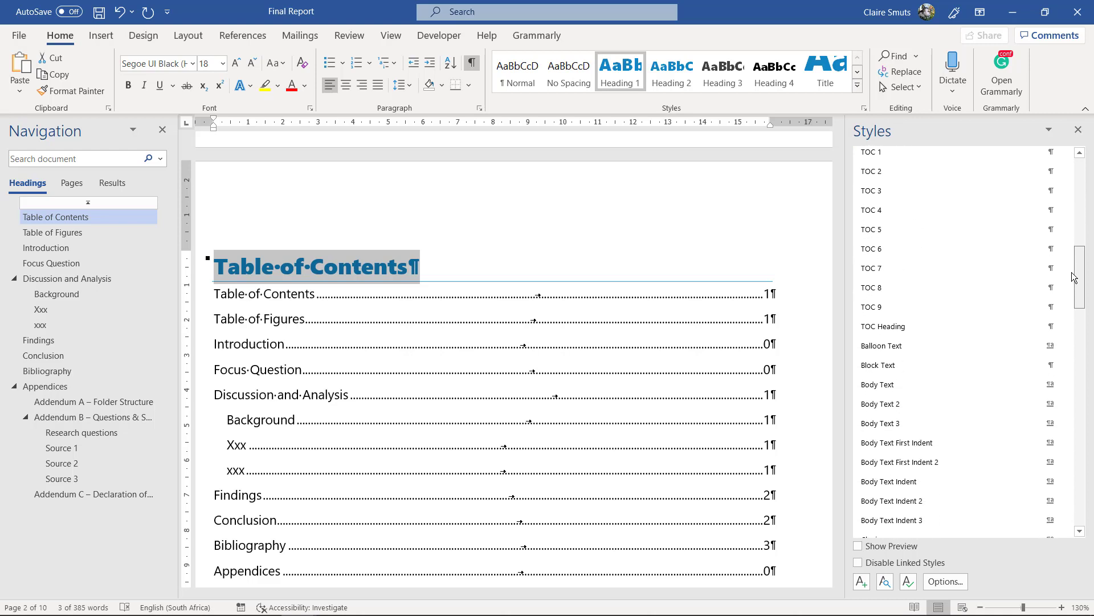
mouse_move(912, 330)
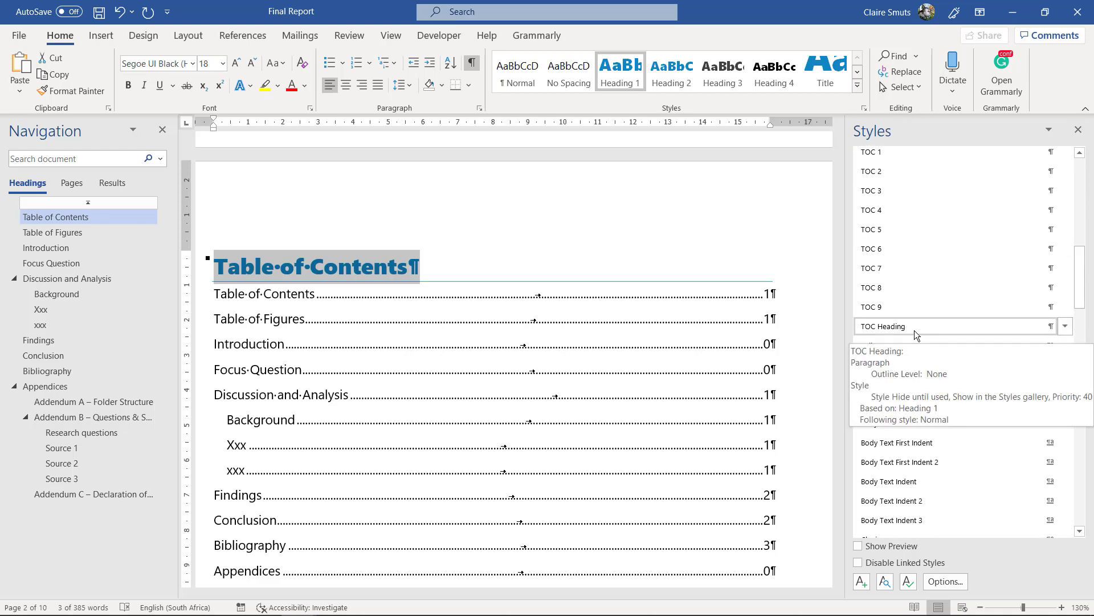
click(918, 328)
click(397, 267)
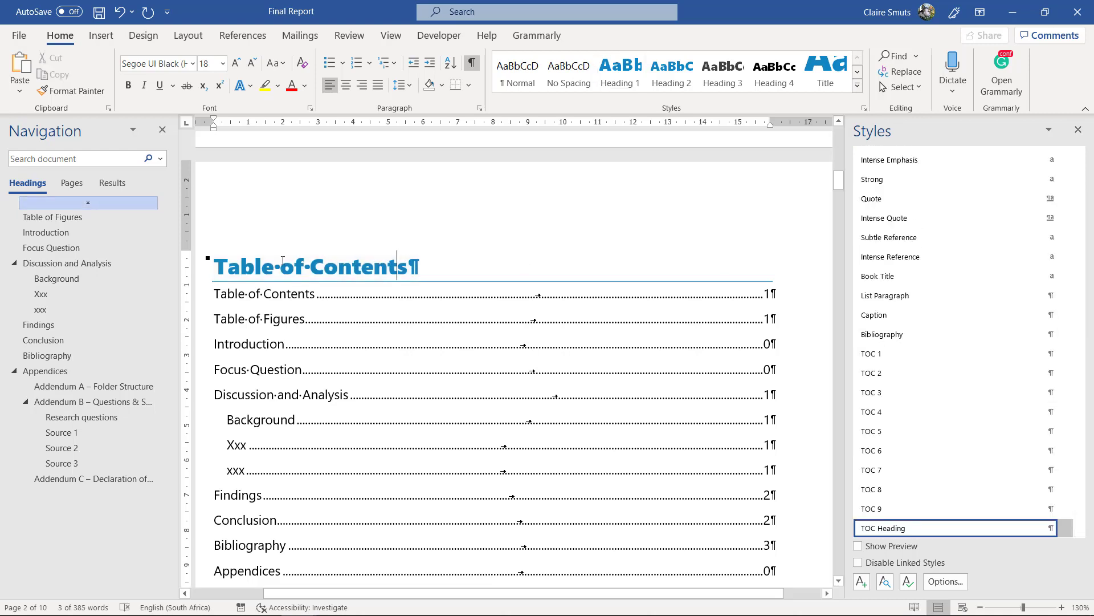
drag(217, 267, 421, 266)
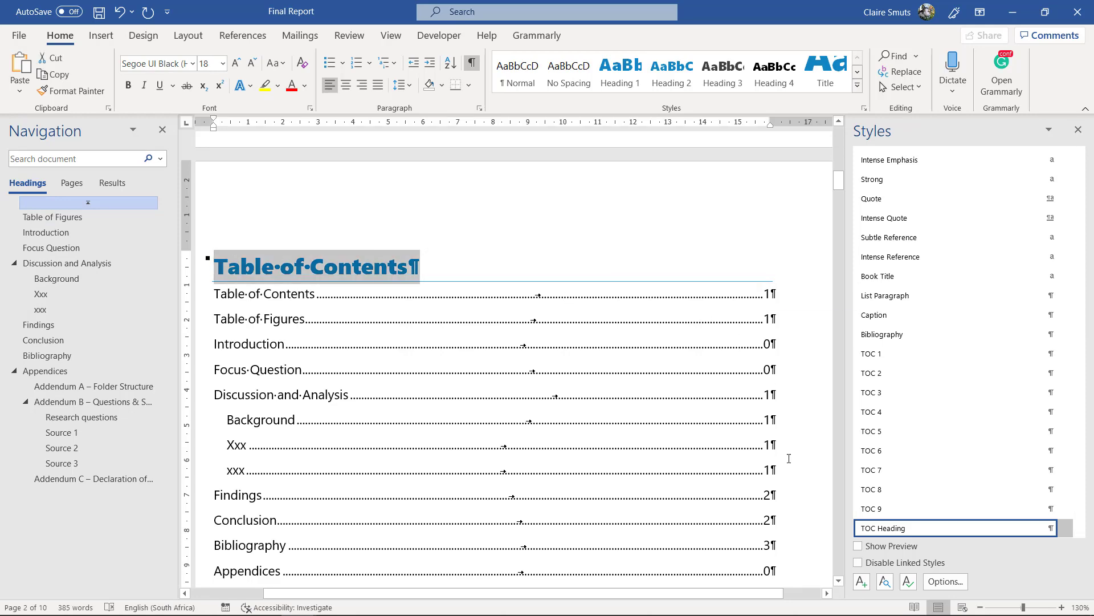
Step: Apply the TOC Heading style to the Table of Figures heading below the table of contents
click(639, 411)
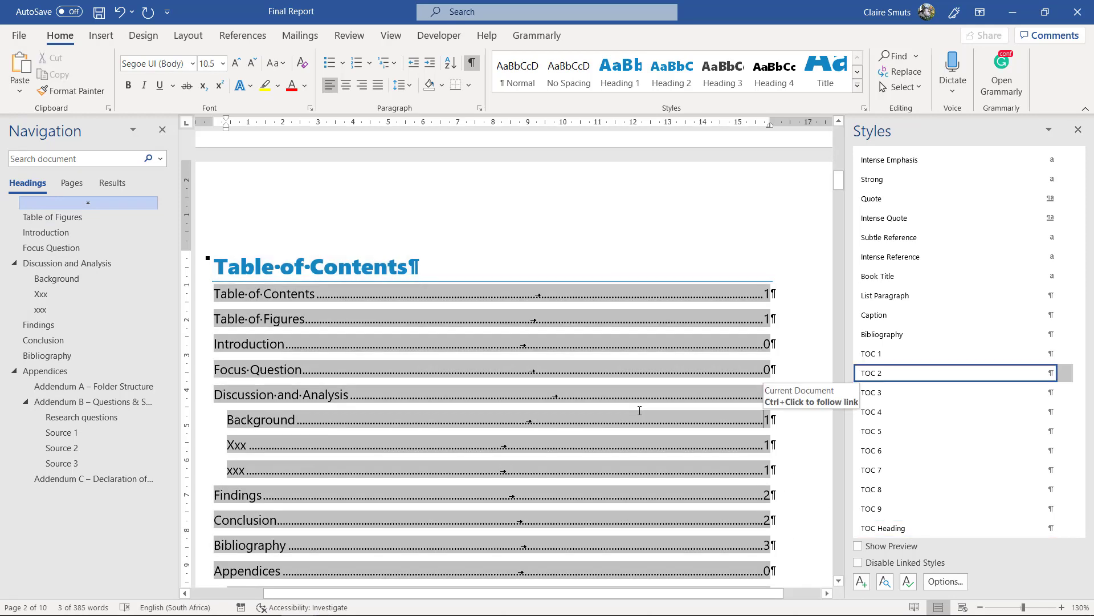
scroll(632, 415, down, 6)
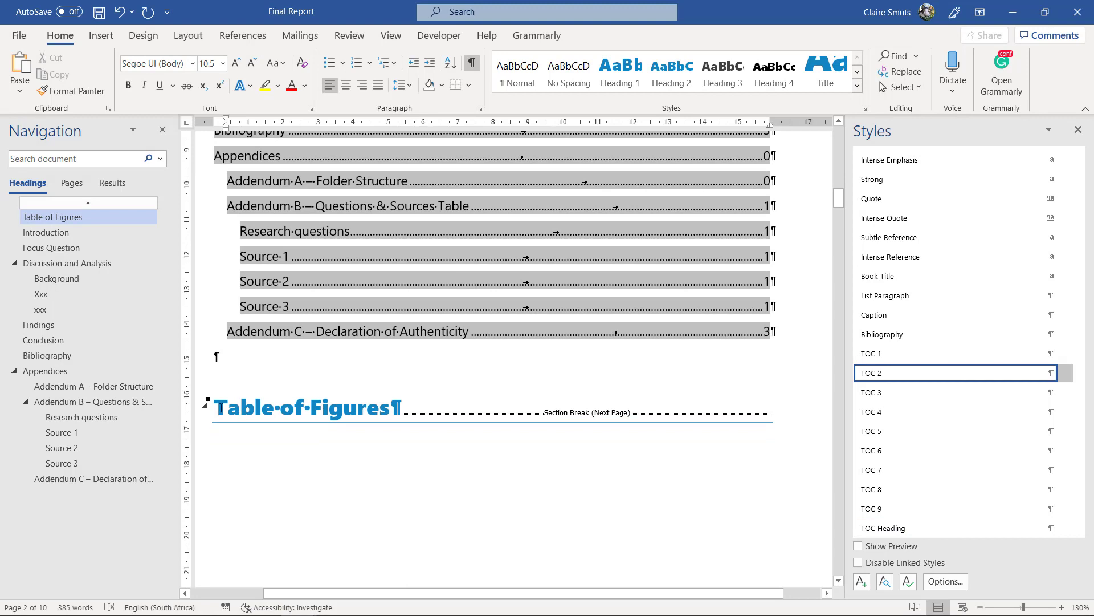
drag(221, 408, 415, 398)
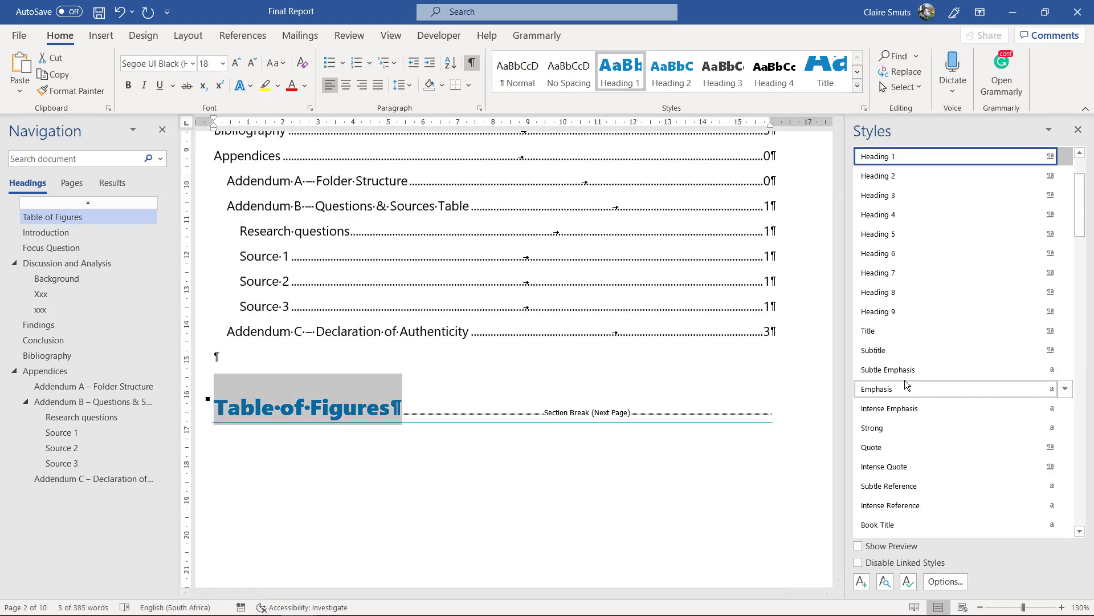
scroll(906, 418, down, 7)
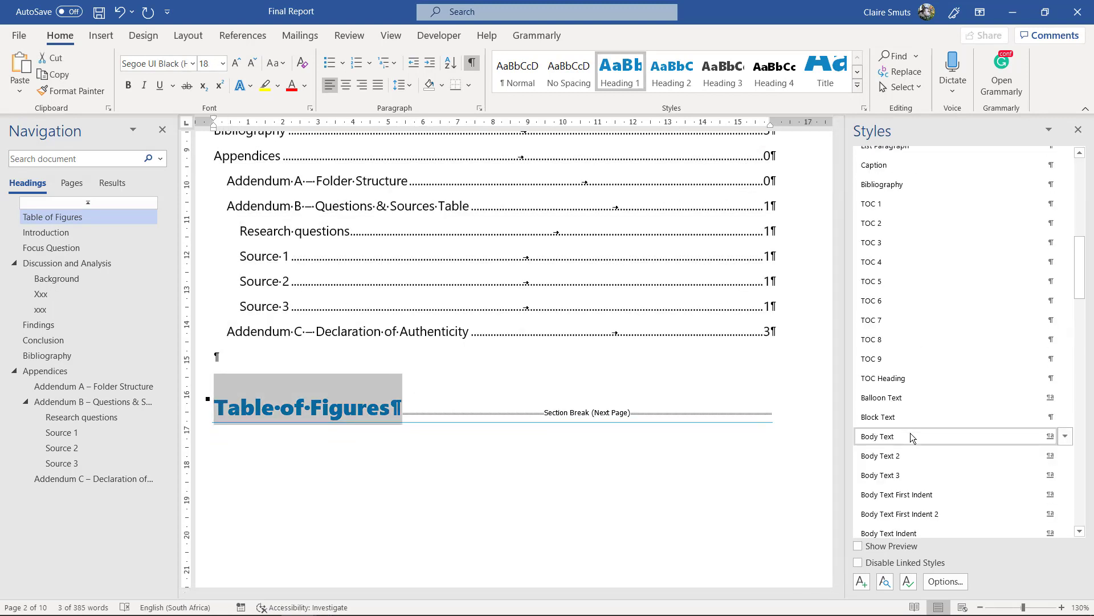
click(913, 379)
Step: Update the entire table of contents, including its entries as well as page numbers
scroll(669, 395, up, 5)
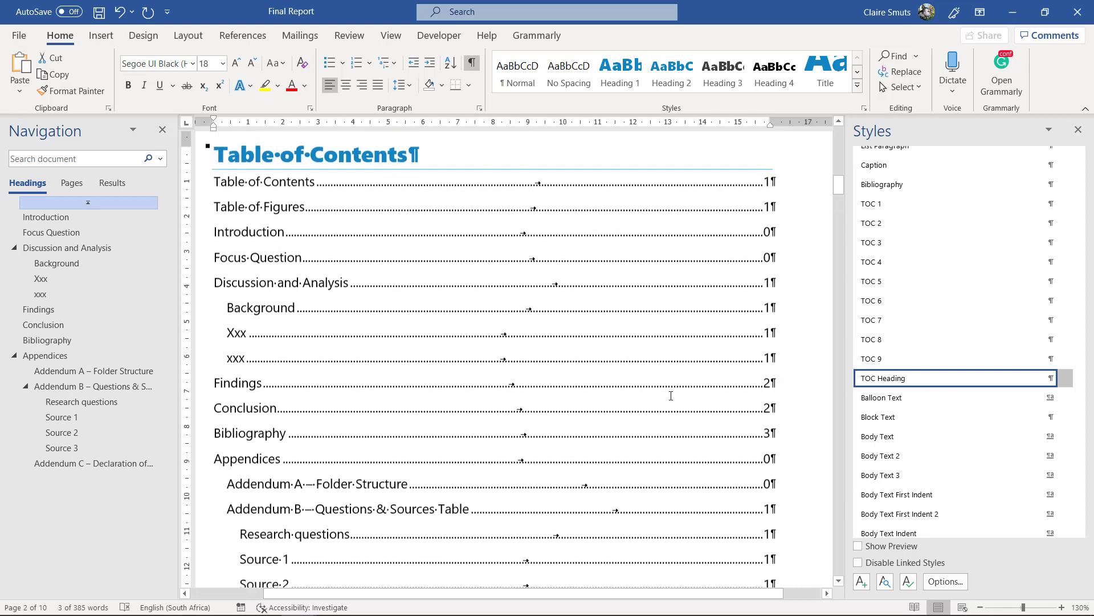
scroll(671, 395, up, 3)
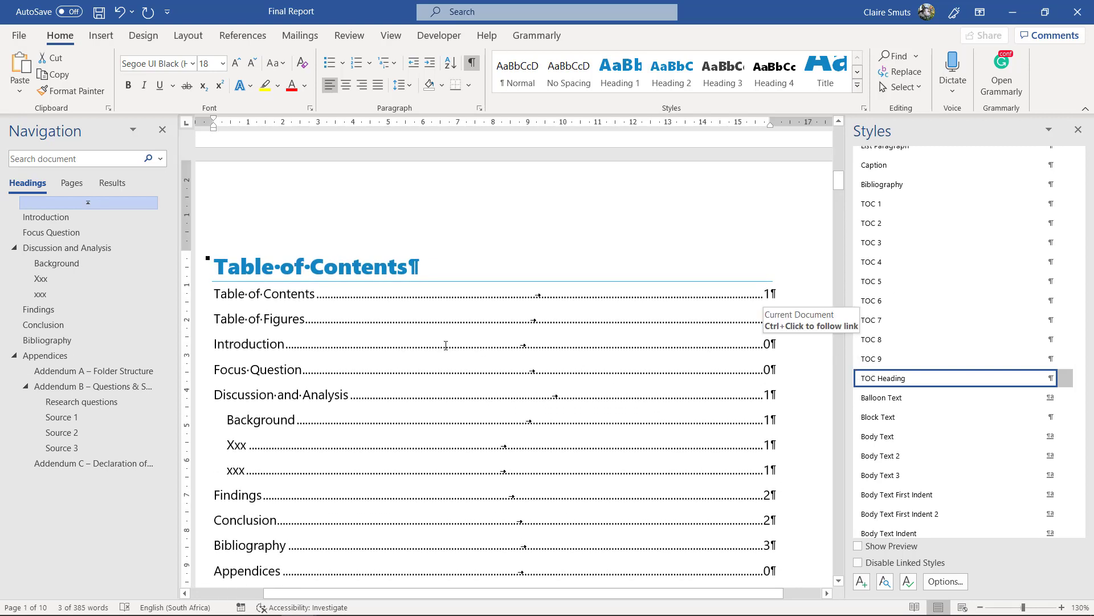
right_click(294, 309)
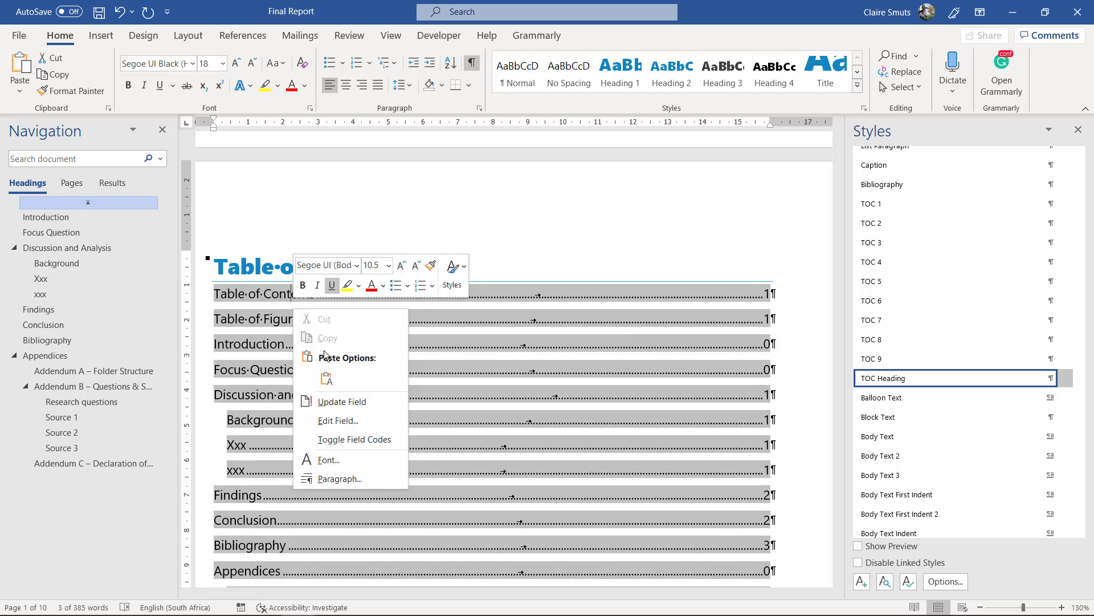
click(345, 402)
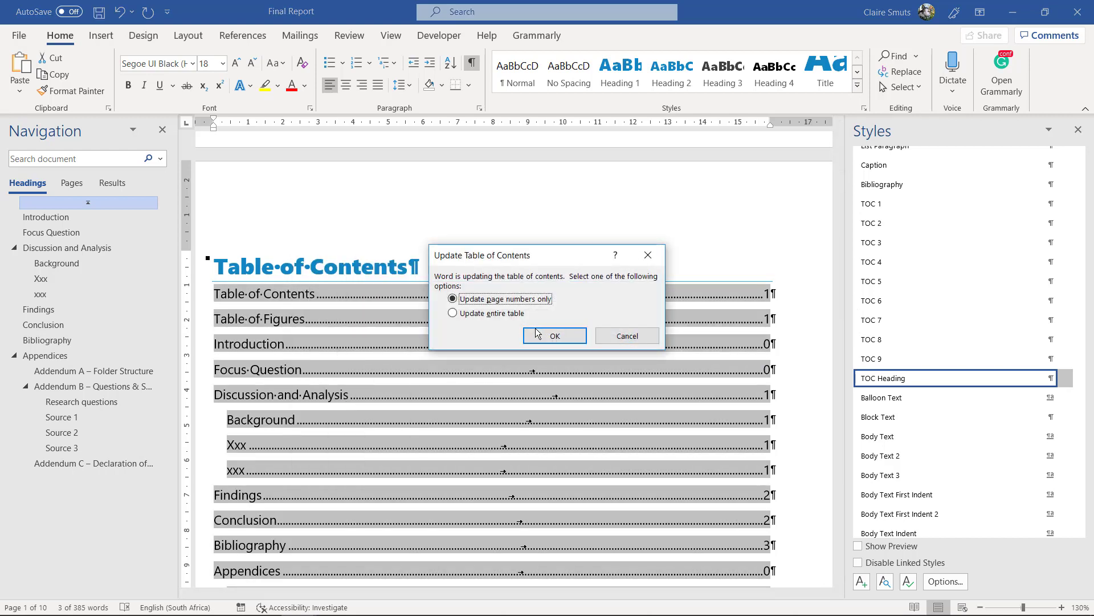
click(490, 314)
click(556, 336)
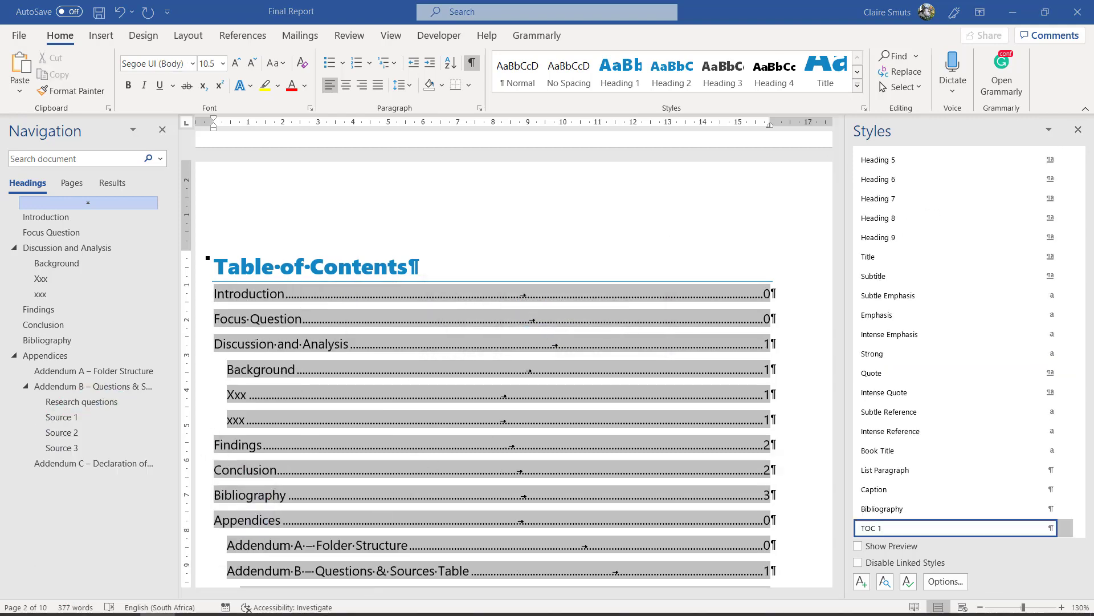
Step: Check the ease of navigation criteria in the guidelines PDF and examine the pets chart and its caption under Findings in the Word report
click(333, 604)
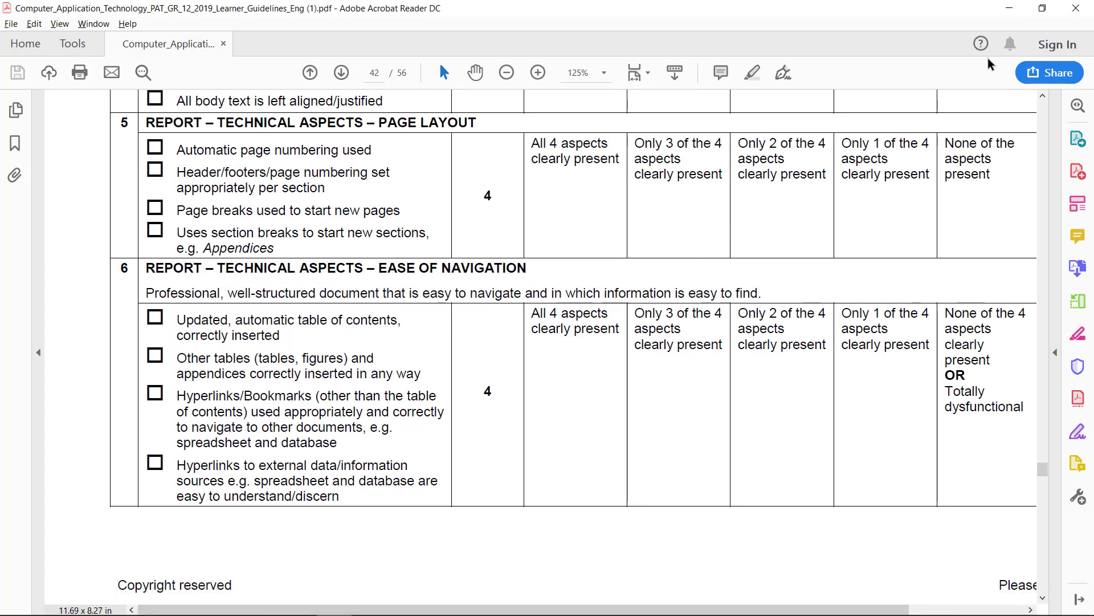
click(1009, 8)
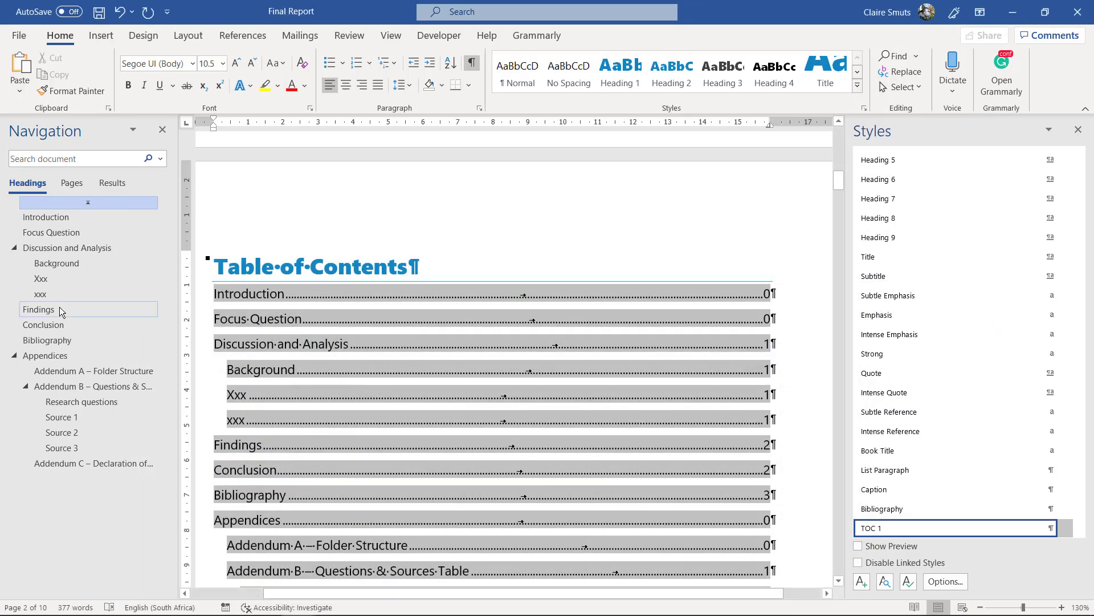
click(38, 309)
click(239, 220)
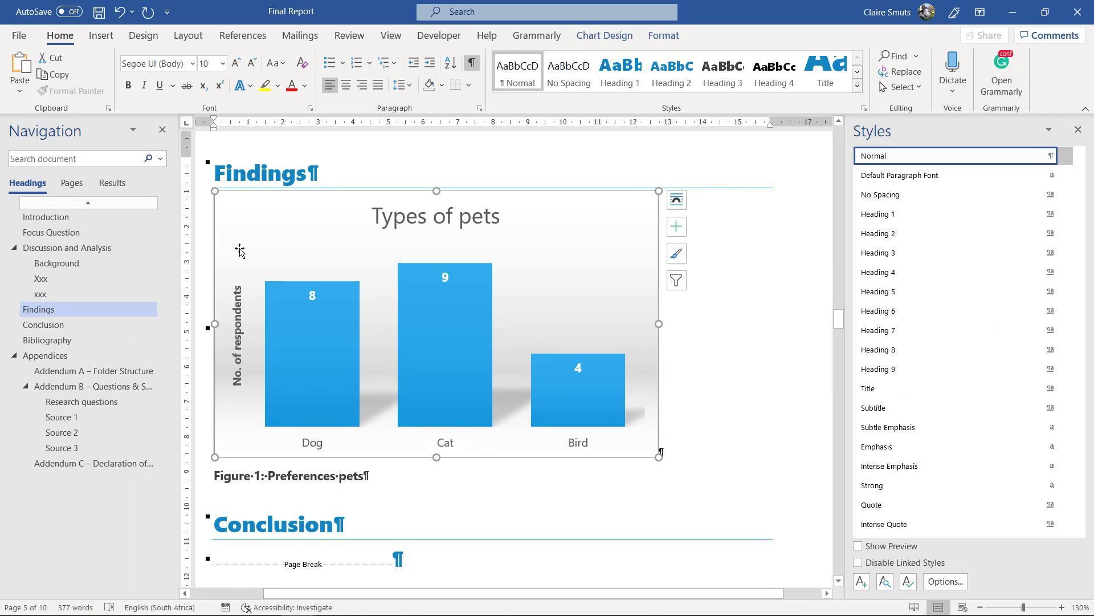
drag(214, 477, 338, 478)
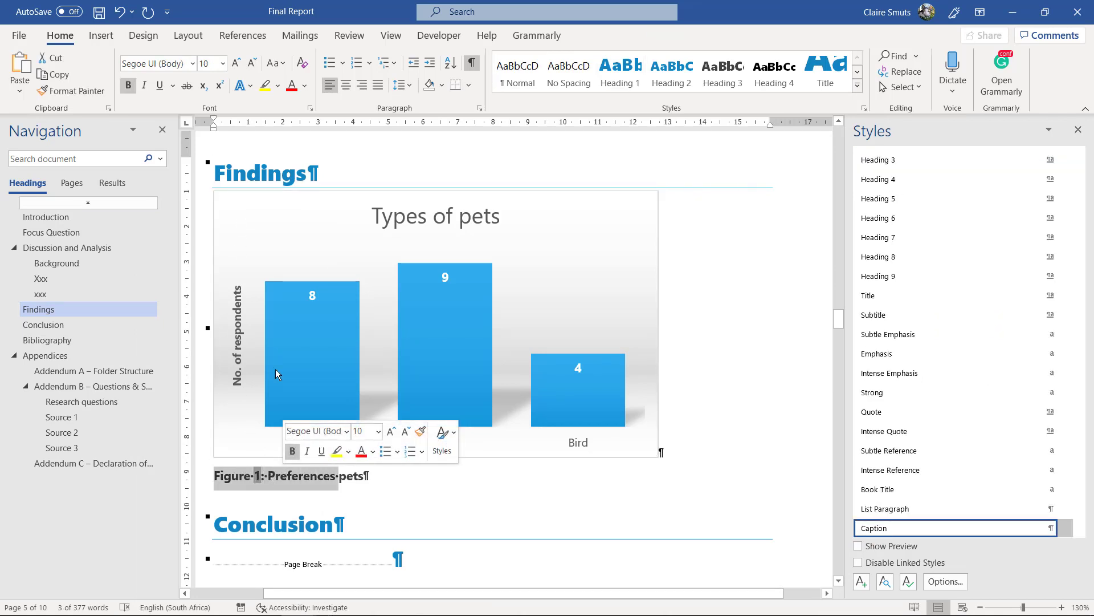
click(305, 200)
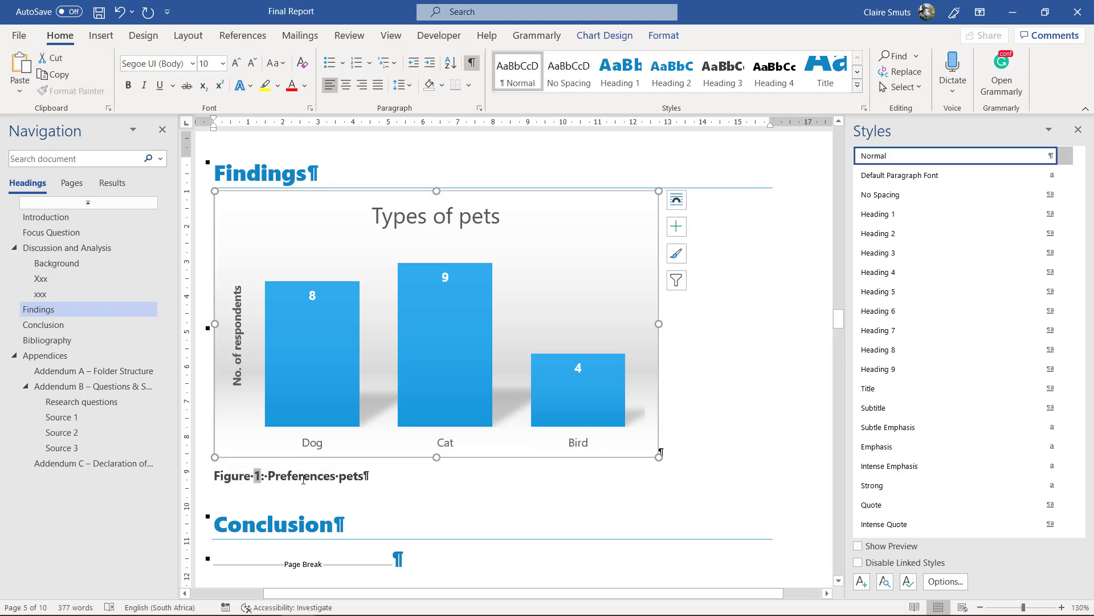
click(450, 478)
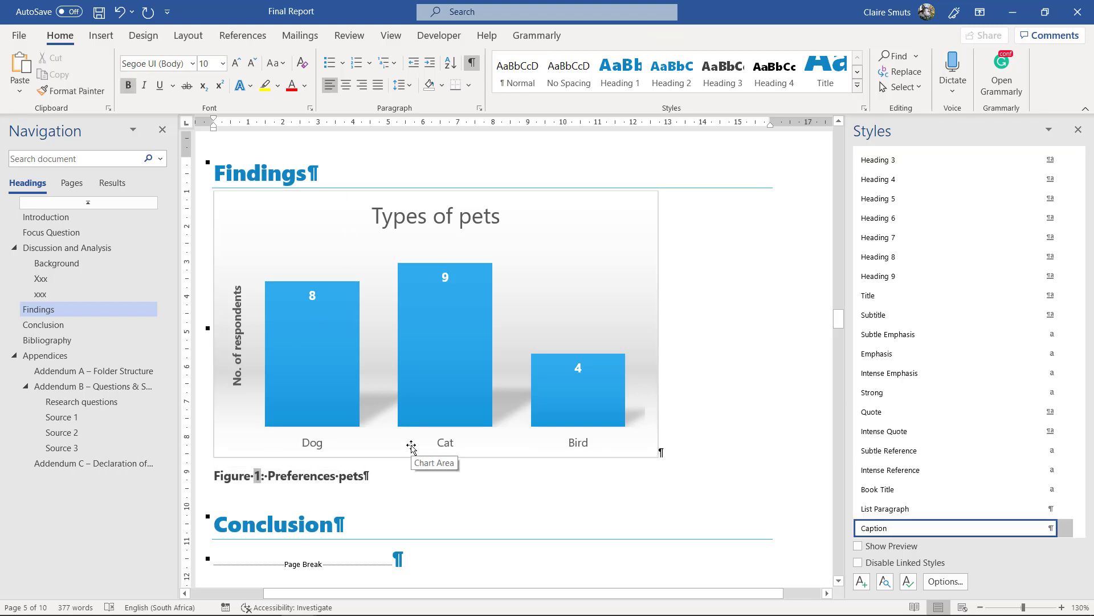
click(411, 446)
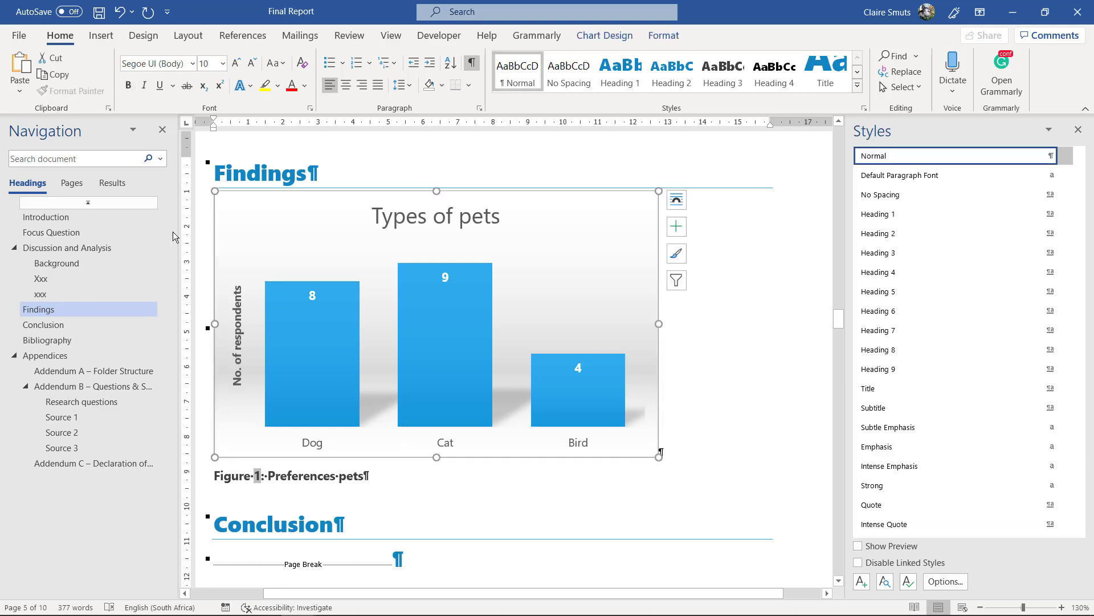
Step: Insert a table of figures with dot leaders on a new line below the Table of Figures heading
click(50, 218)
scroll(326, 338, up, 10)
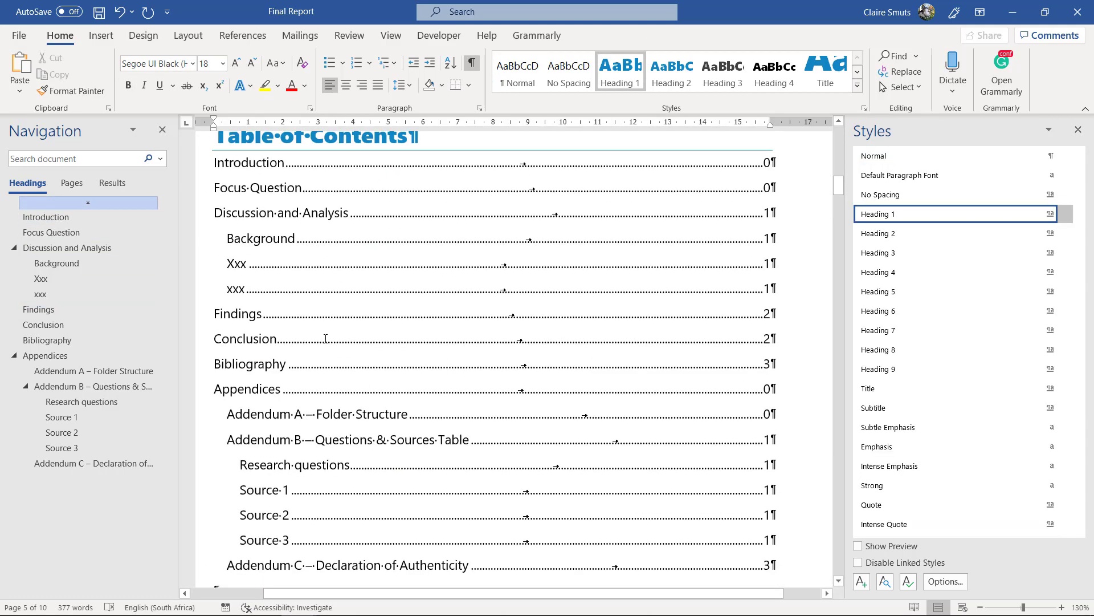
scroll(342, 319, down, 7)
click(408, 239)
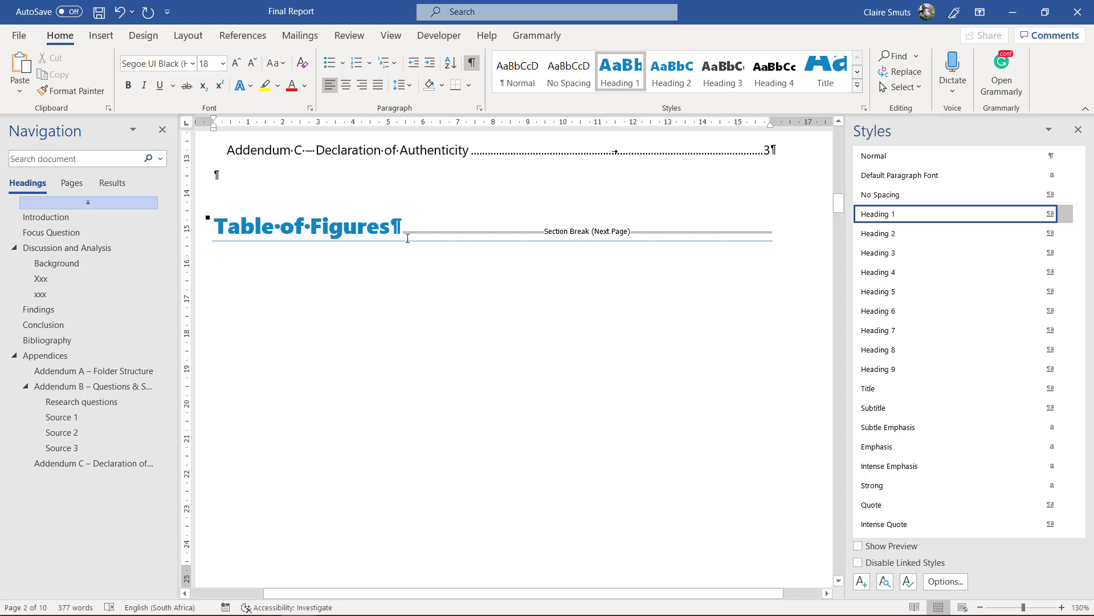
key(Return)
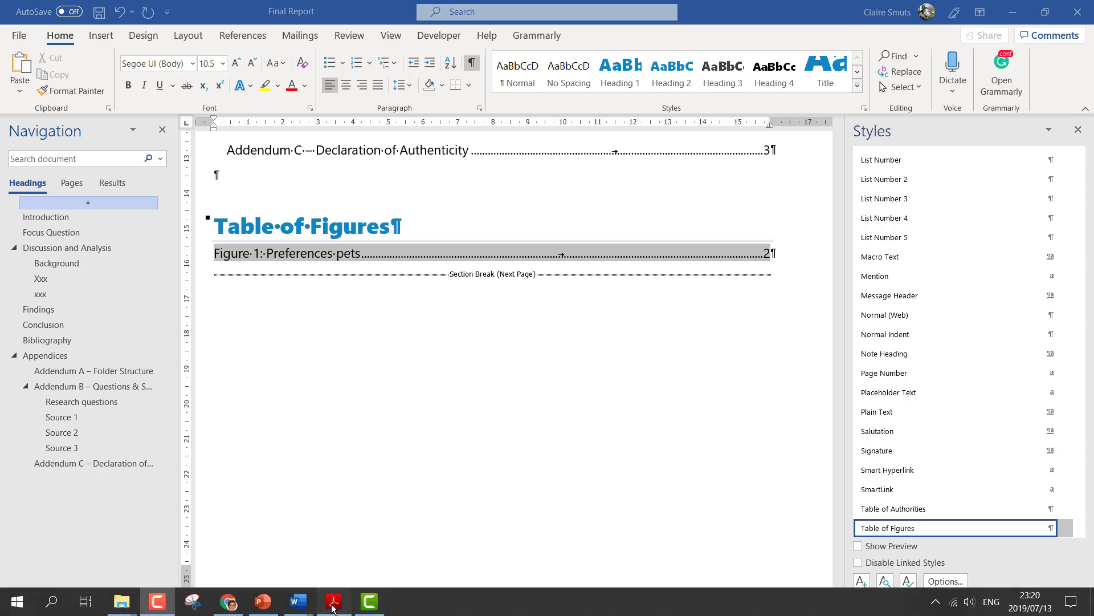
Step: Switch to the learner guidelines PDF, review the hyperlink and bookmark criteria under Ease of Navigation, and return to the Word report
click(333, 604)
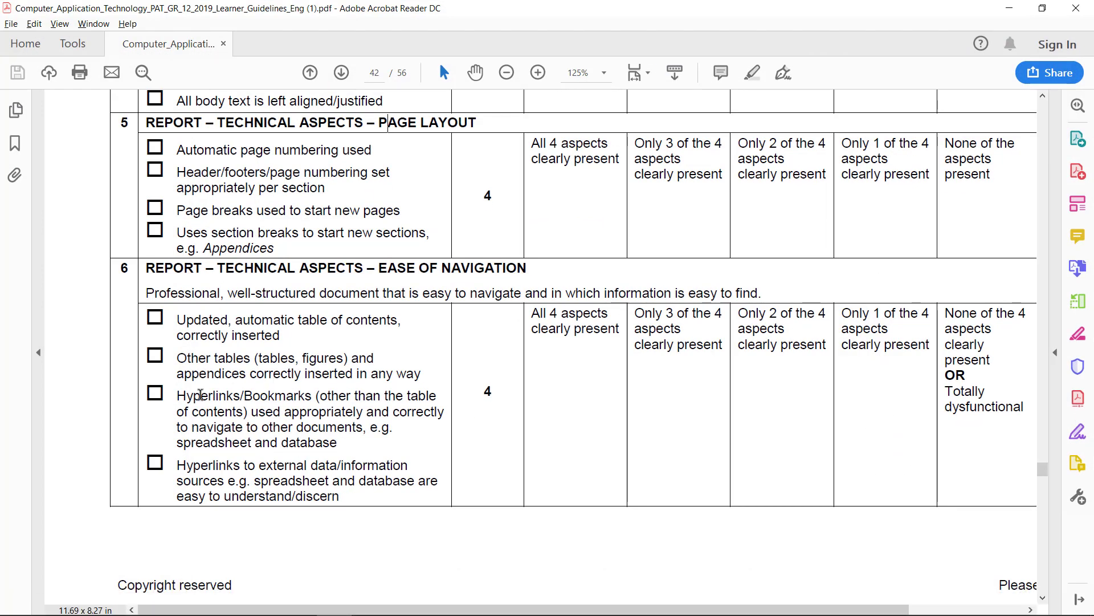
drag(179, 395, 342, 500)
click(142, 389)
drag(142, 390, 345, 501)
double_click(337, 495)
click(252, 413)
drag(179, 497, 338, 496)
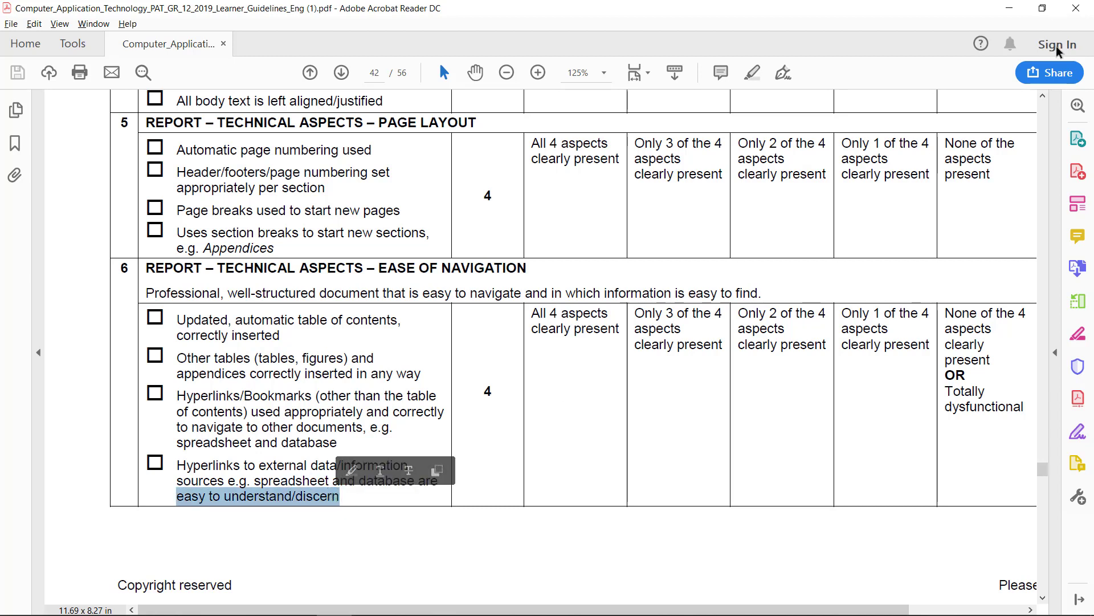
click(1009, 8)
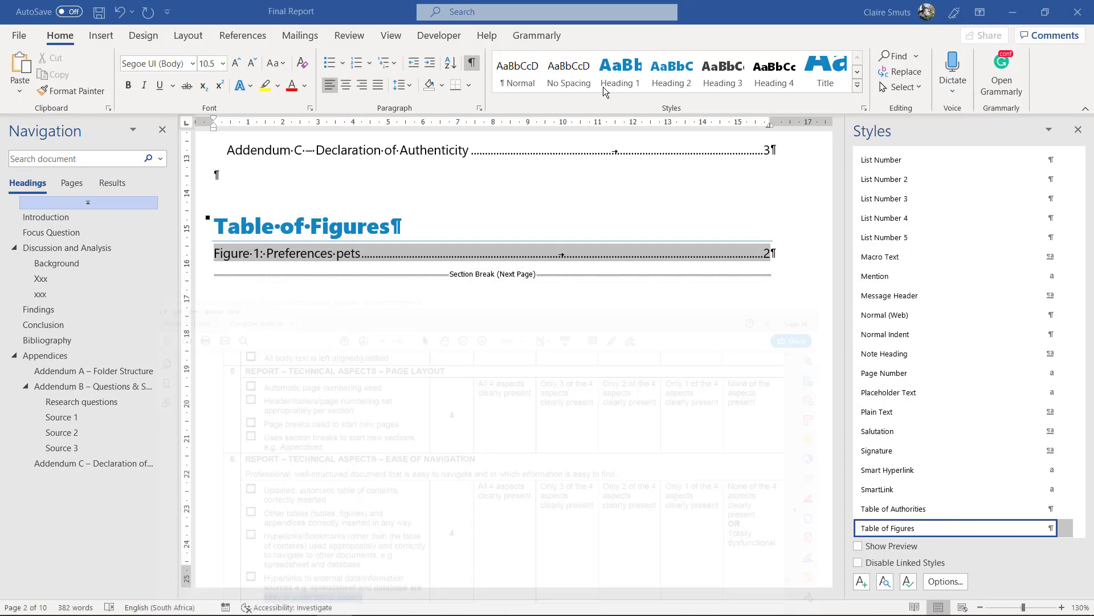
Step: Add the lines "Phase 2 Spreadsheet" and "Phase 2 Database" below the table of contents and turn both into hyperlinks
click(301, 178)
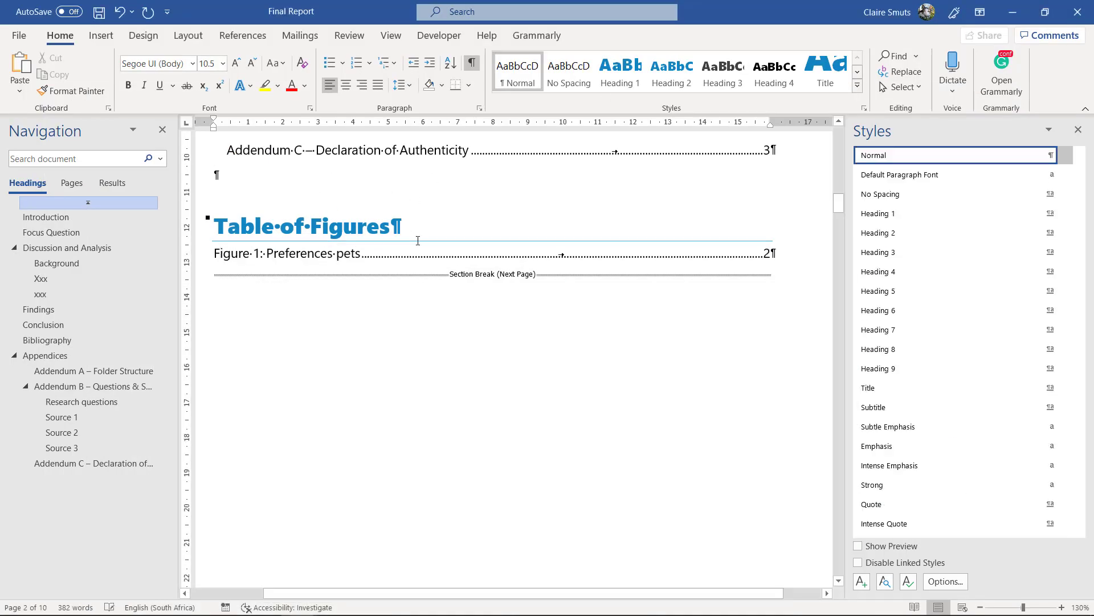
scroll(418, 241, up, 3)
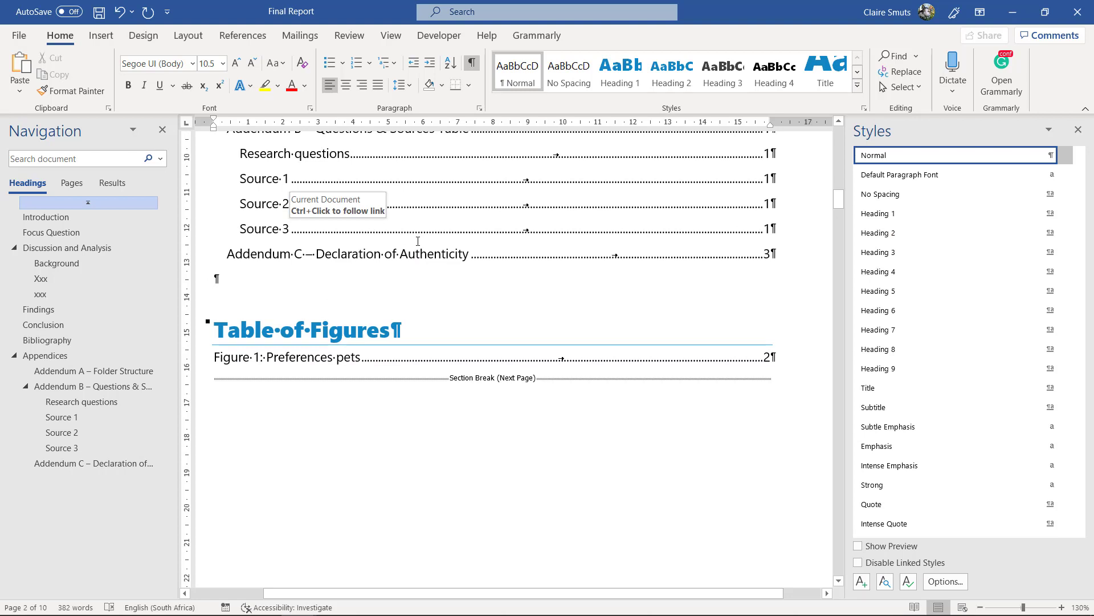
text(Phase 2 Sp)
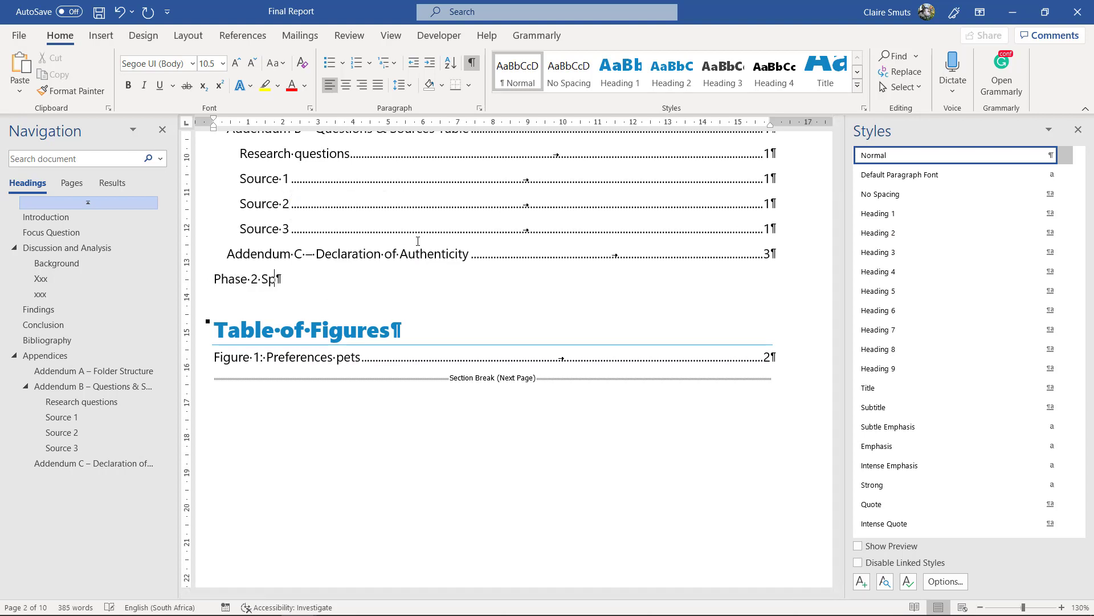
text(readhse)
key(BackSpace)
key(BackSpace)
key(BackSpace)
text(sheet)
key(Return)
text(Pha)
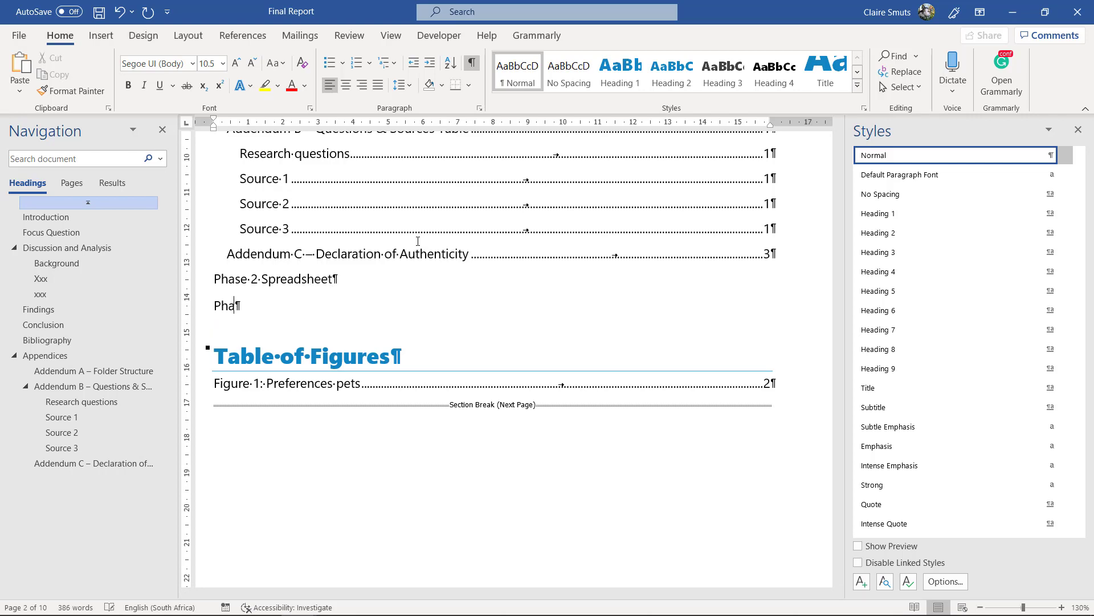
text(se 2 Database)
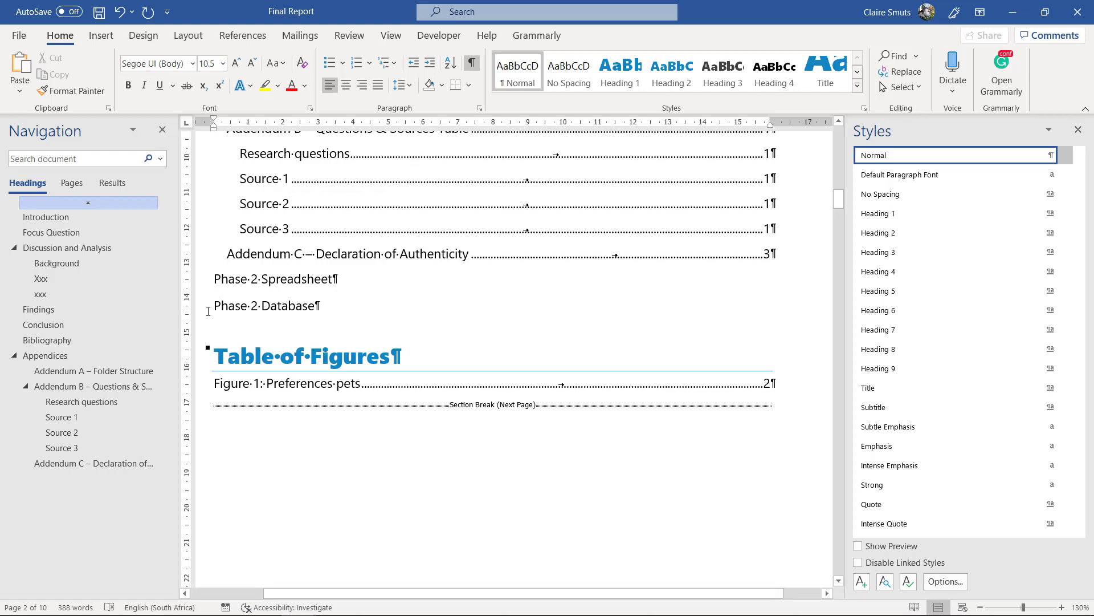
drag(214, 306, 317, 310)
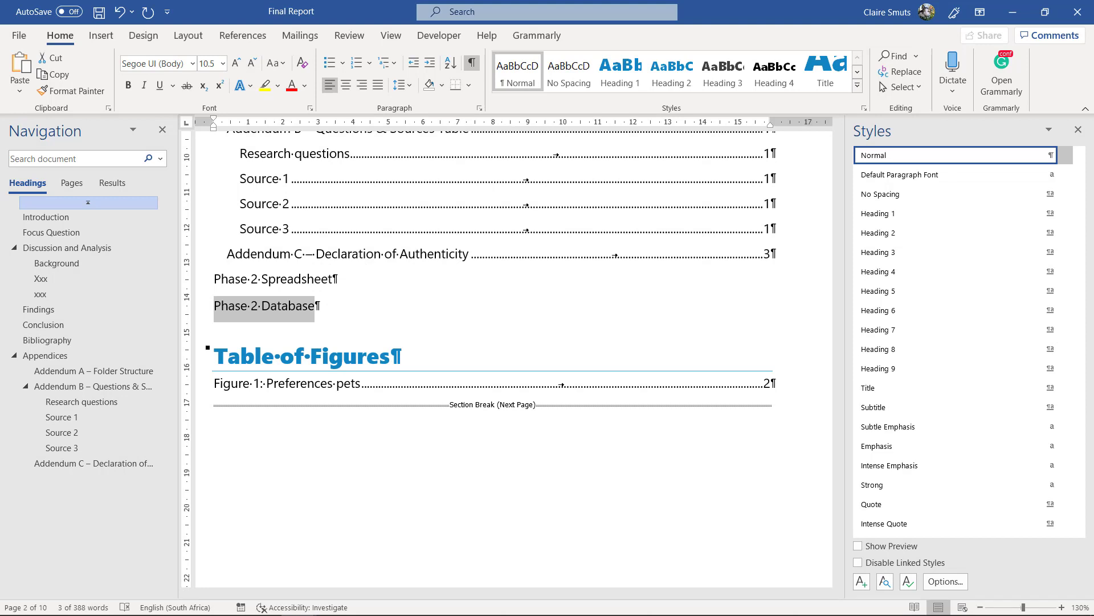
click(606, 252)
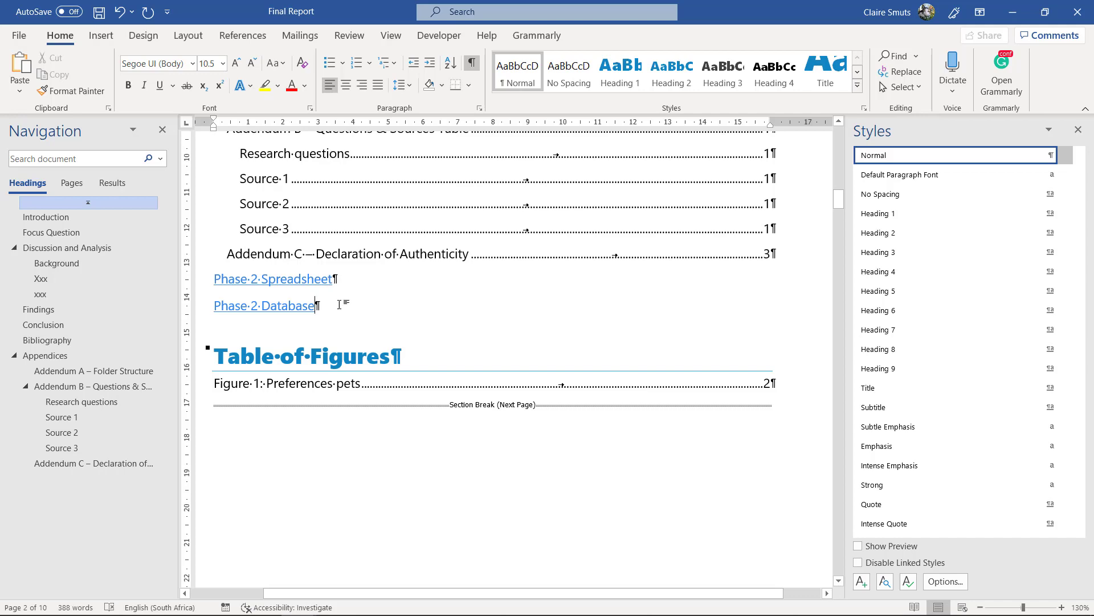
Step: Switch to the learner guidelines PDF, review the source and graphics acknowledgement criteria under Plagiarism and Citation Issues, and return to the Word report
click(334, 601)
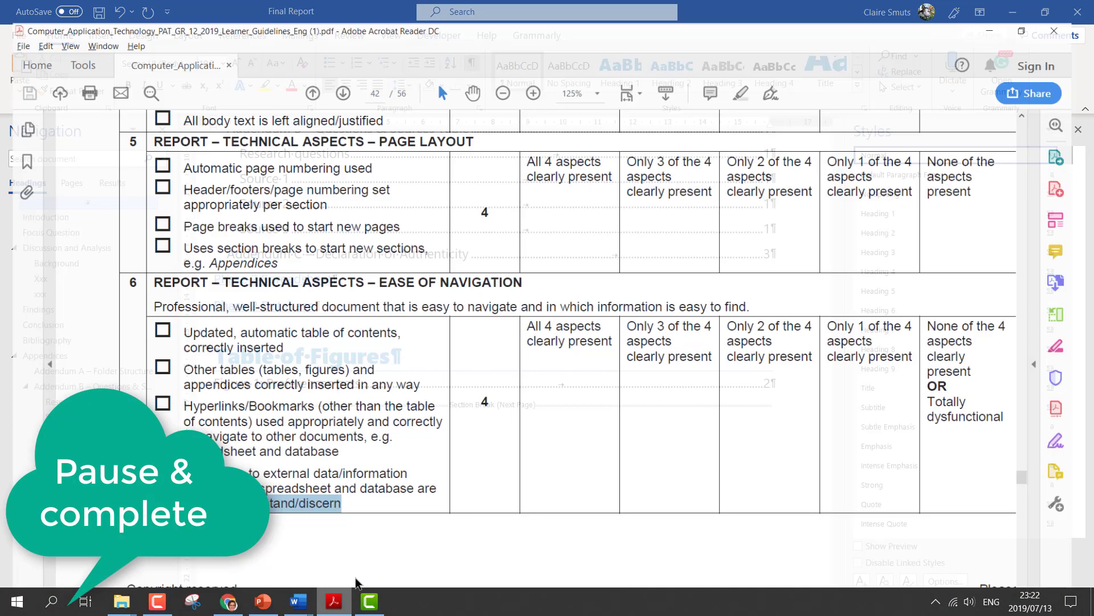
scroll(415, 359, down, 8)
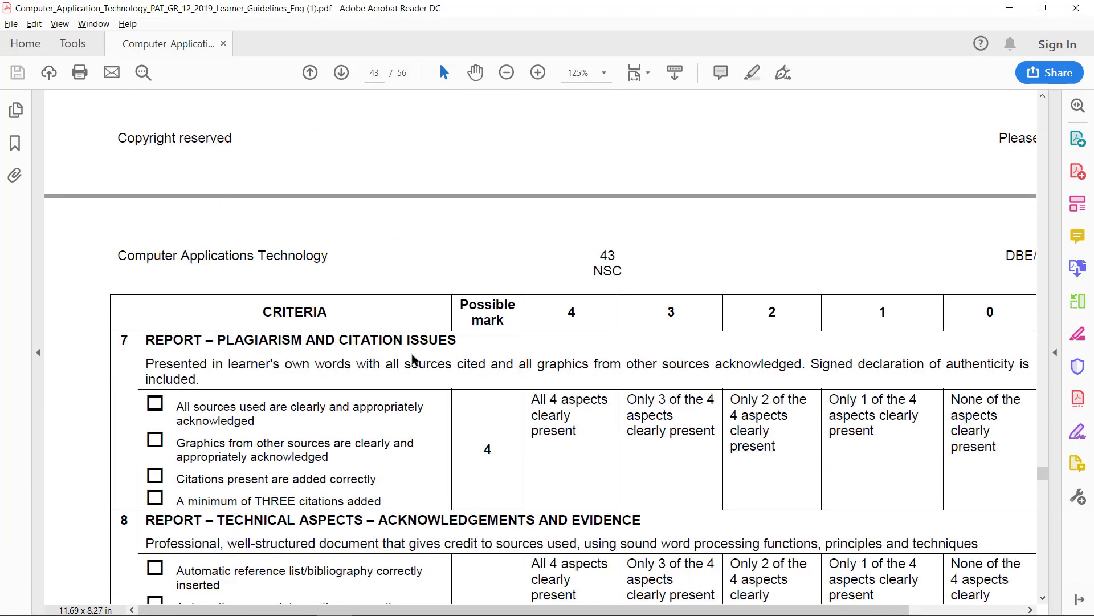
scroll(414, 359, down, 3)
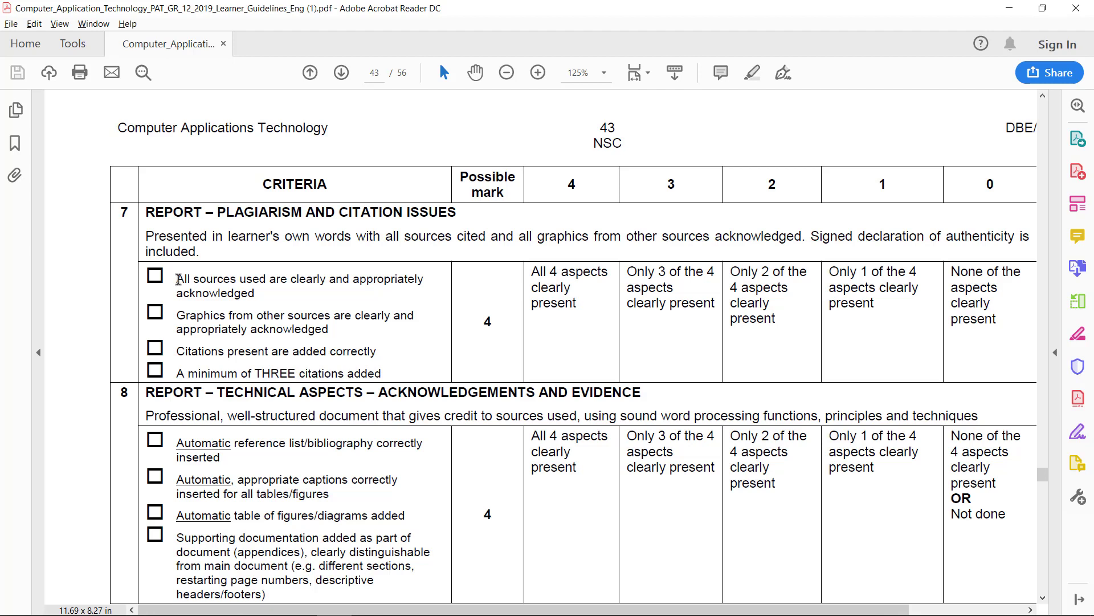
drag(178, 279, 255, 293)
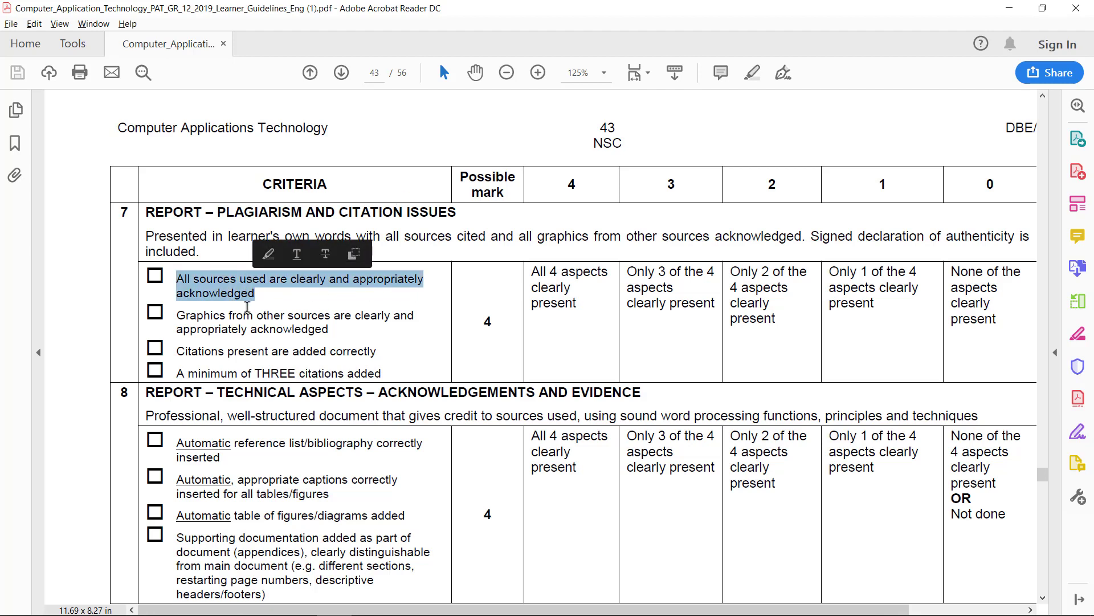
click(270, 285)
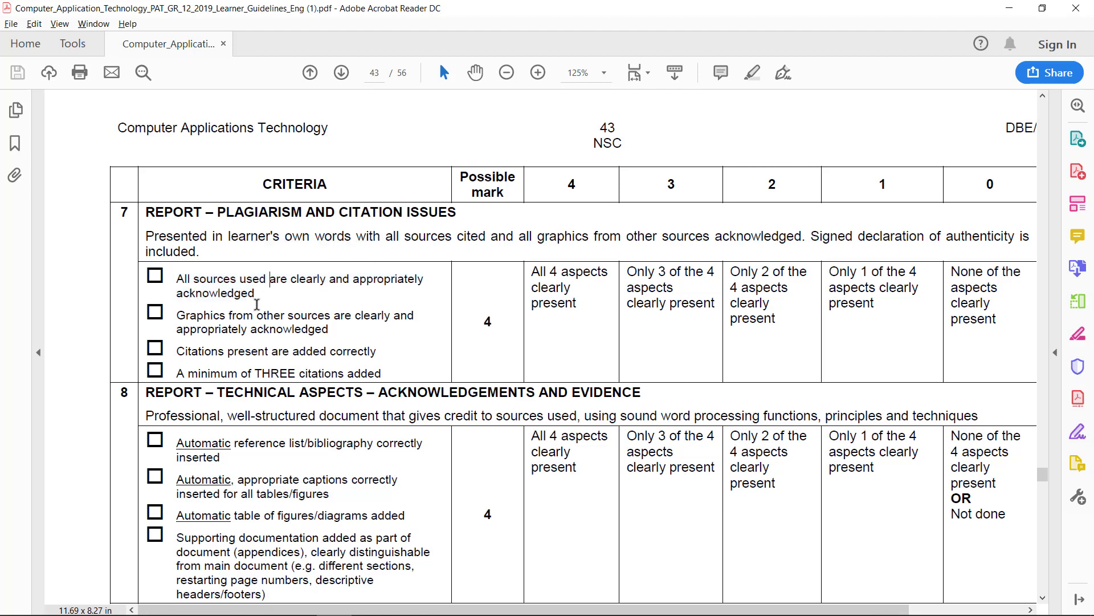
drag(178, 315, 349, 317)
click(331, 330)
click(1009, 8)
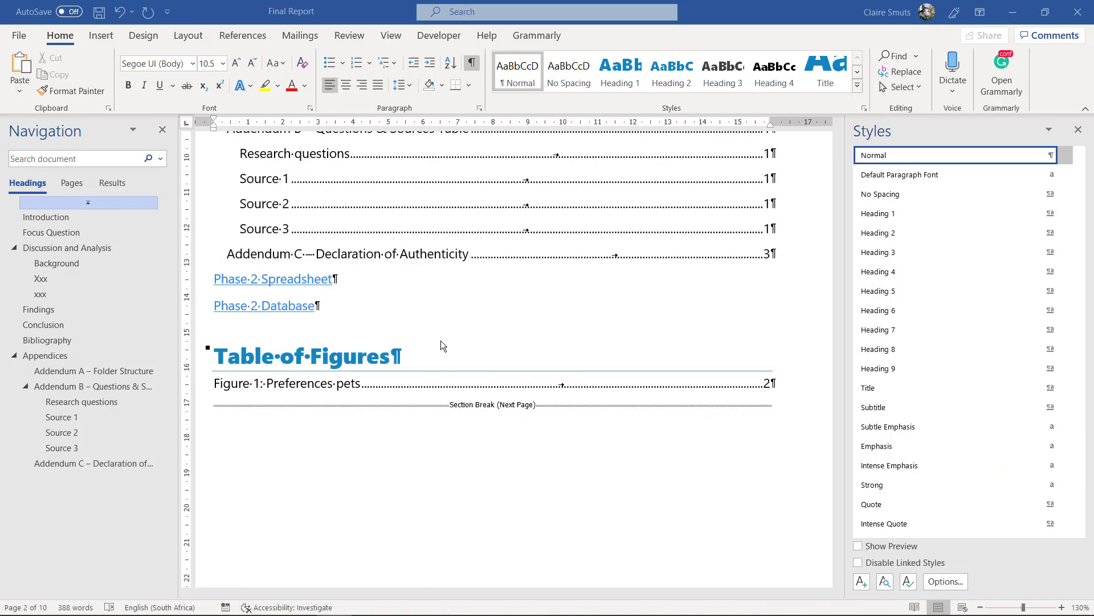
Step: Draw a text box about 12.28 cm wide and 0.42 cm high in the cover page's green block, below the school line
scroll(485, 365, up, 10)
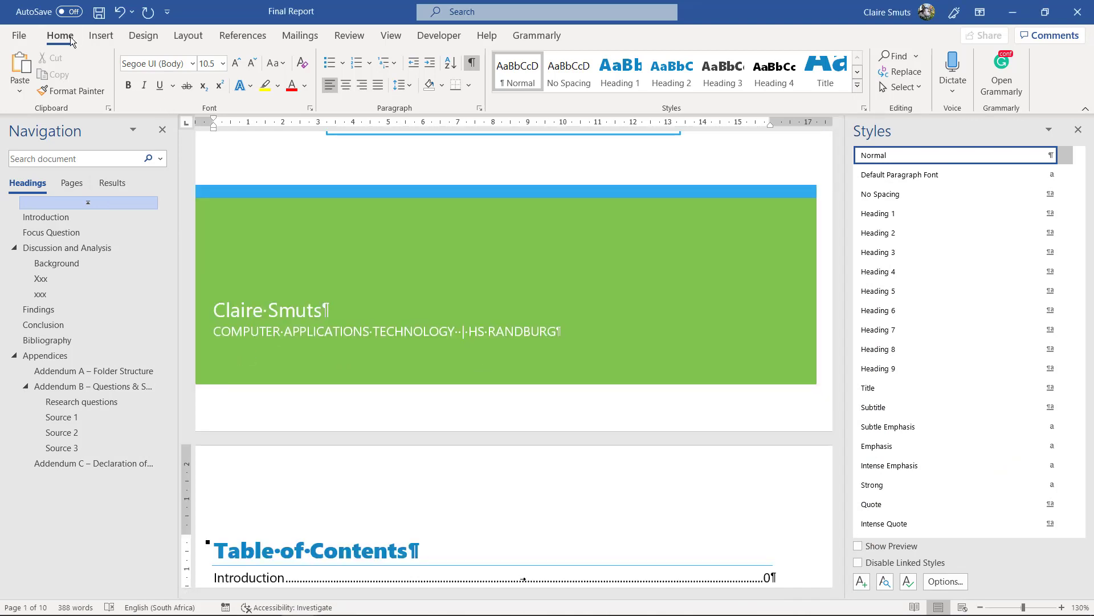
click(103, 35)
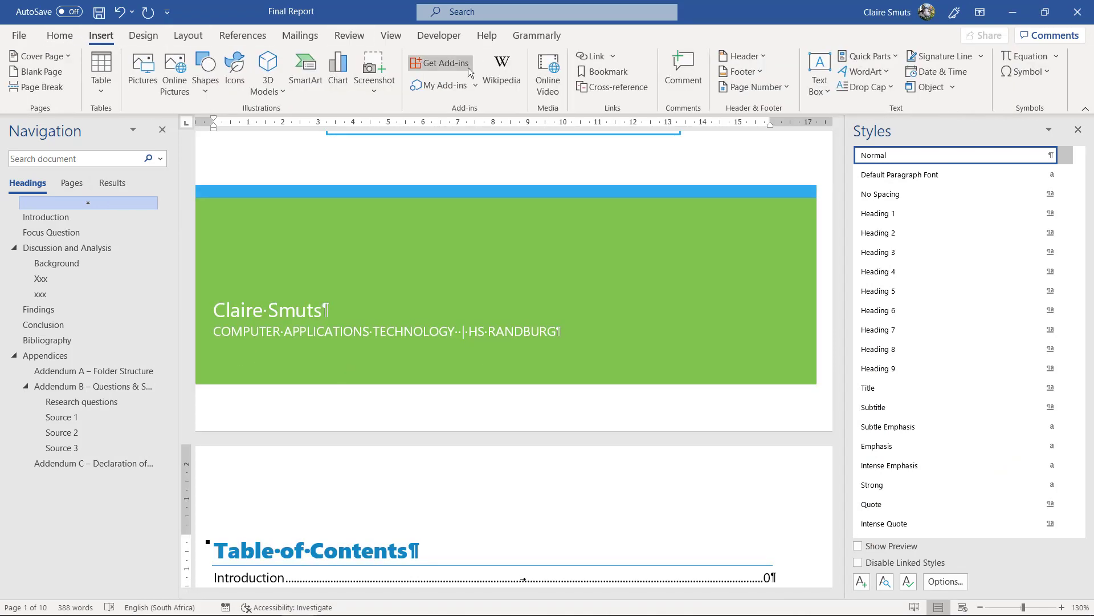
click(821, 80)
click(839, 409)
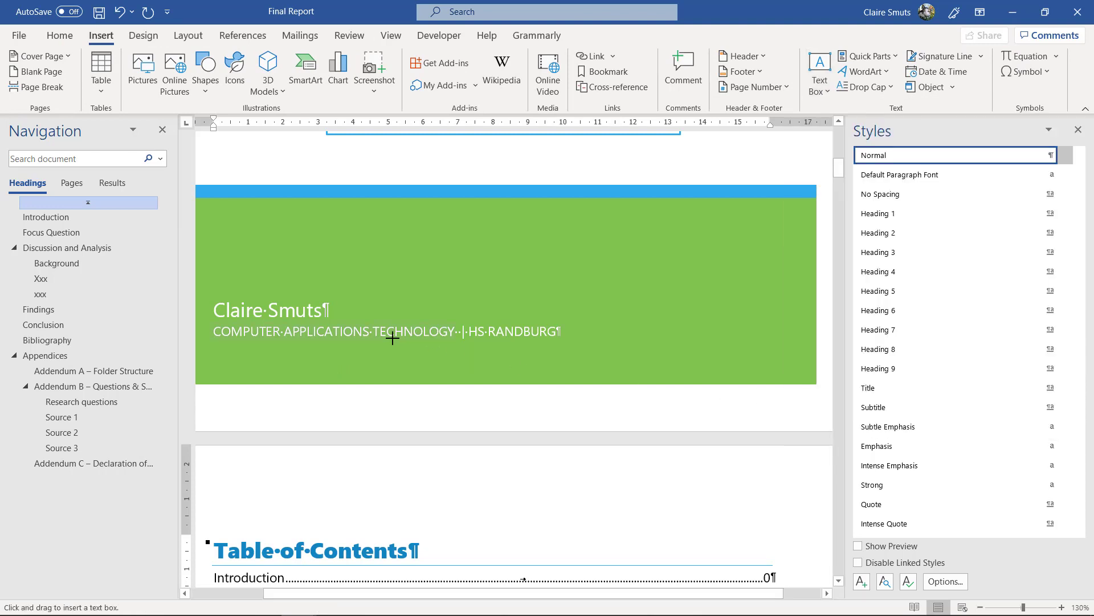
mouse_move(380, 354)
mouse_down()
mouse_move(837, 368)
mouse_move(764, 365)
mouse_up()
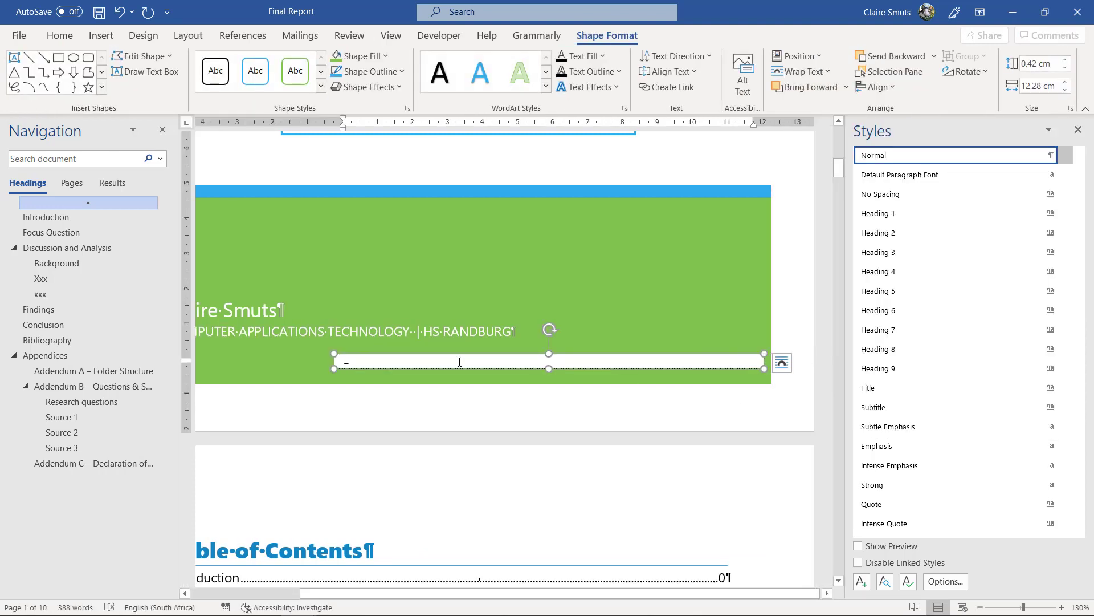
Step: Enter "Picture from:" in the cover page text box and enlarge the box to about 14.3 cm by 0.83 cm
text(-)
drag(548, 368, 545, 382)
click(487, 370)
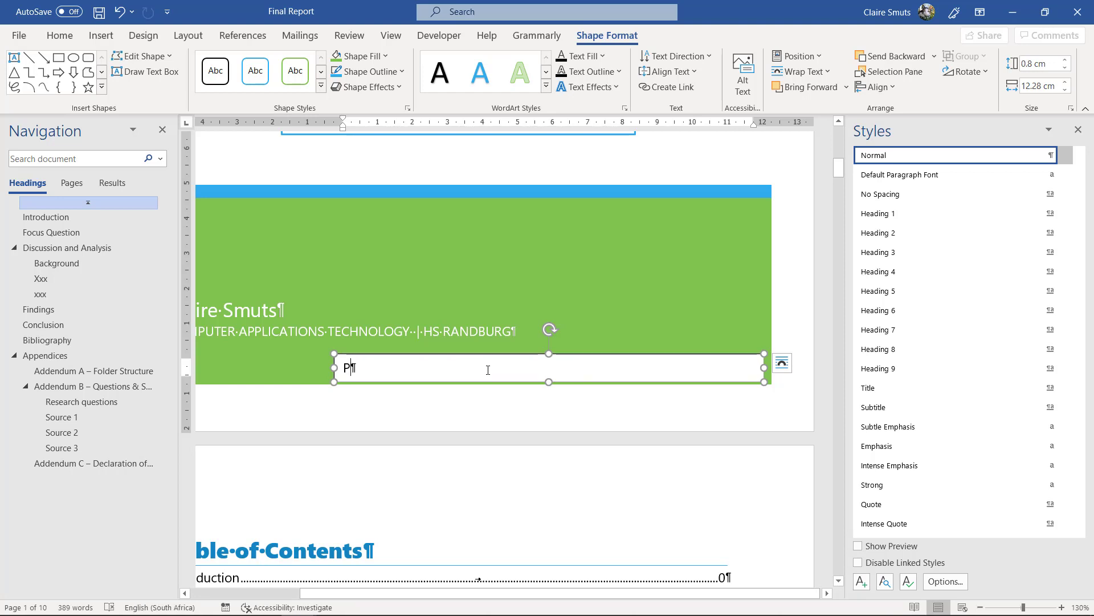
text(icture from:)
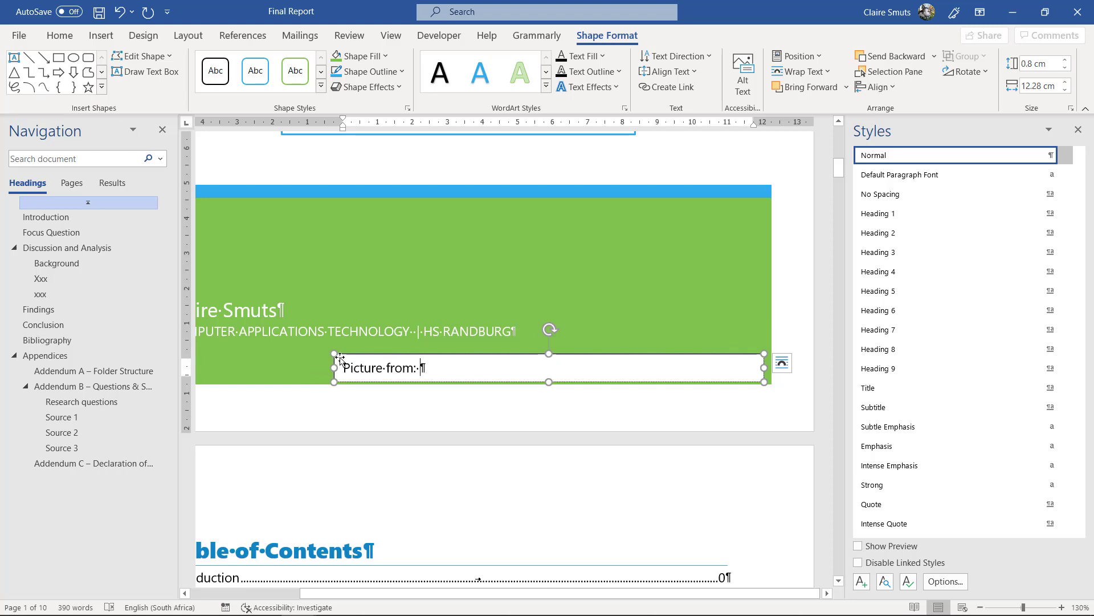
drag(335, 354, 263, 350)
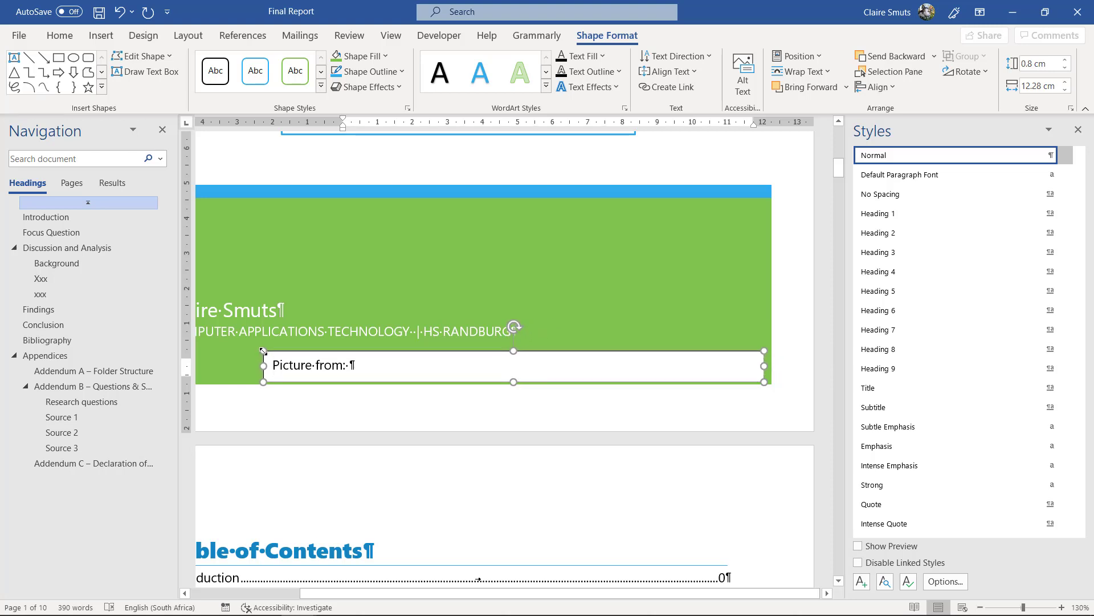
Step: Review the minimum citations criterion and the Acknowledgements and Evidence criteria in the guidelines PDF, and return to the Word report
mouse_move(346, 602)
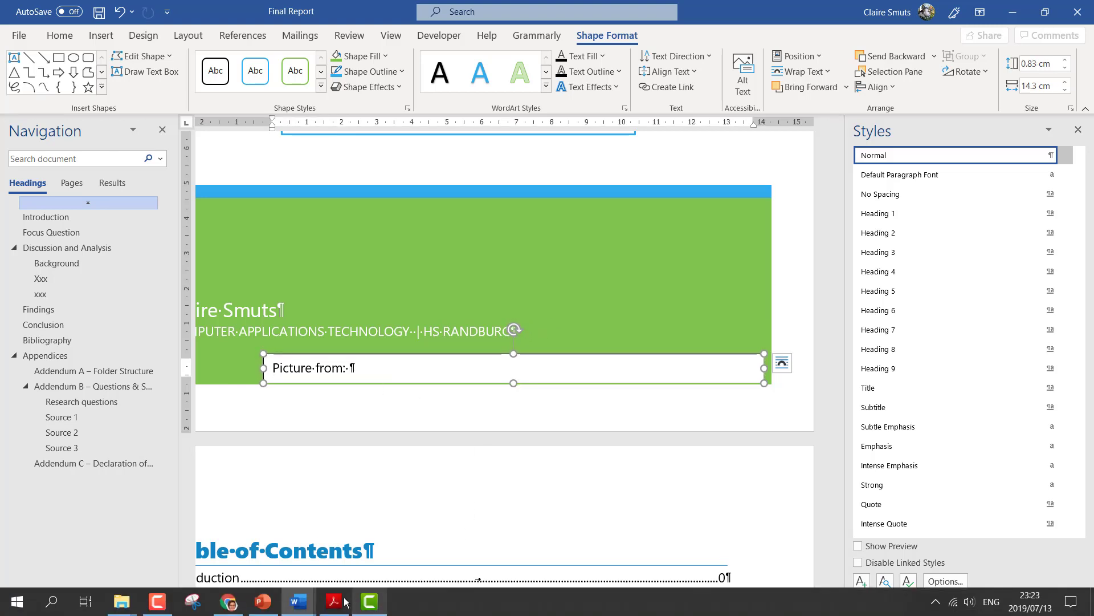
click(354, 548)
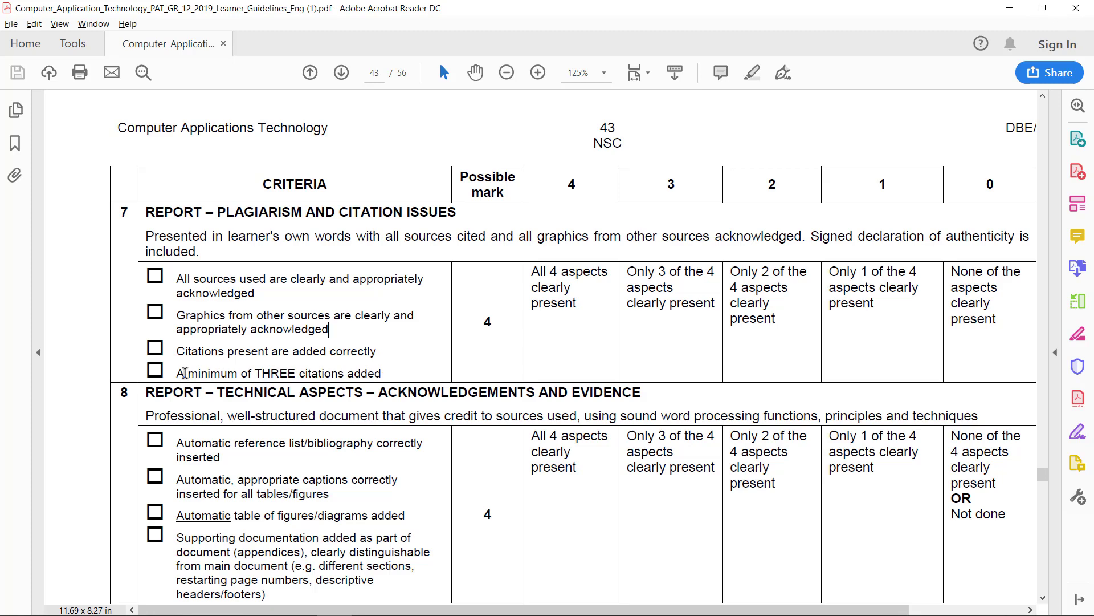
drag(183, 374, 532, 393)
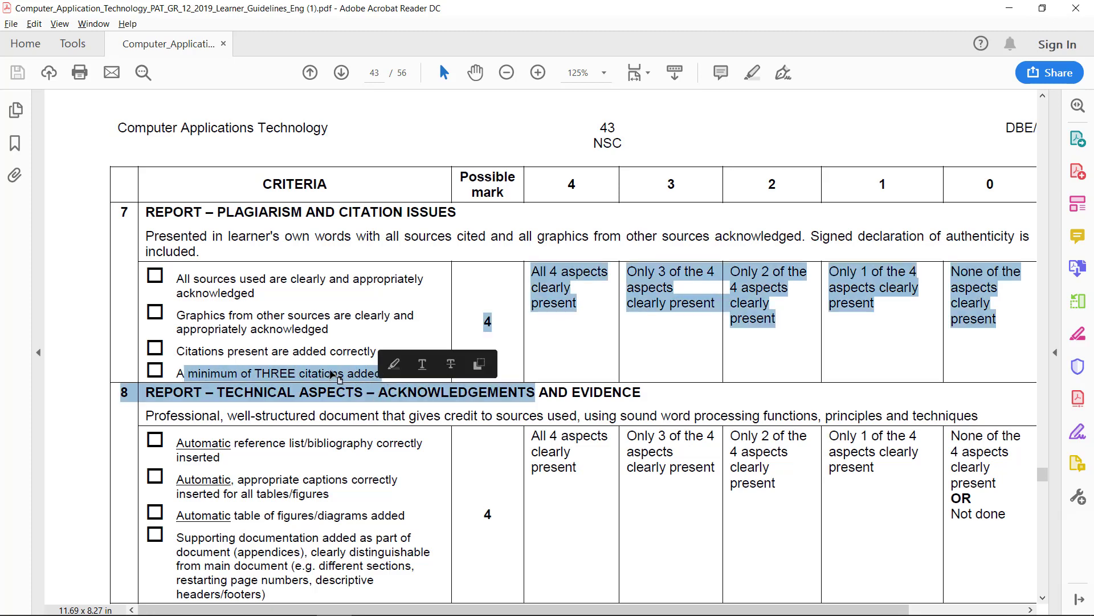
click(332, 374)
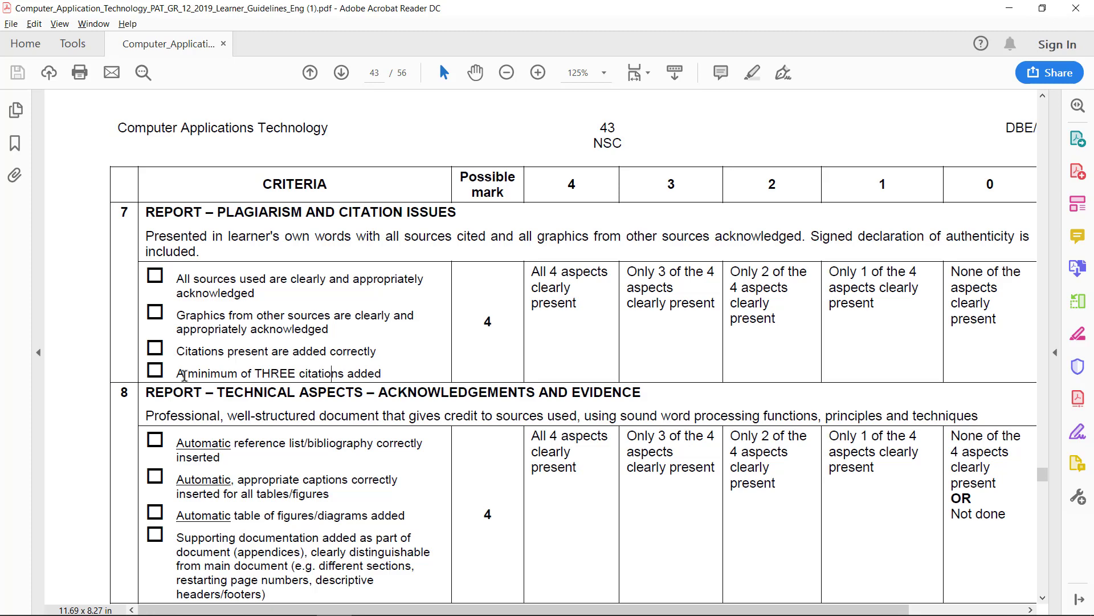
scroll(184, 375, down, 2)
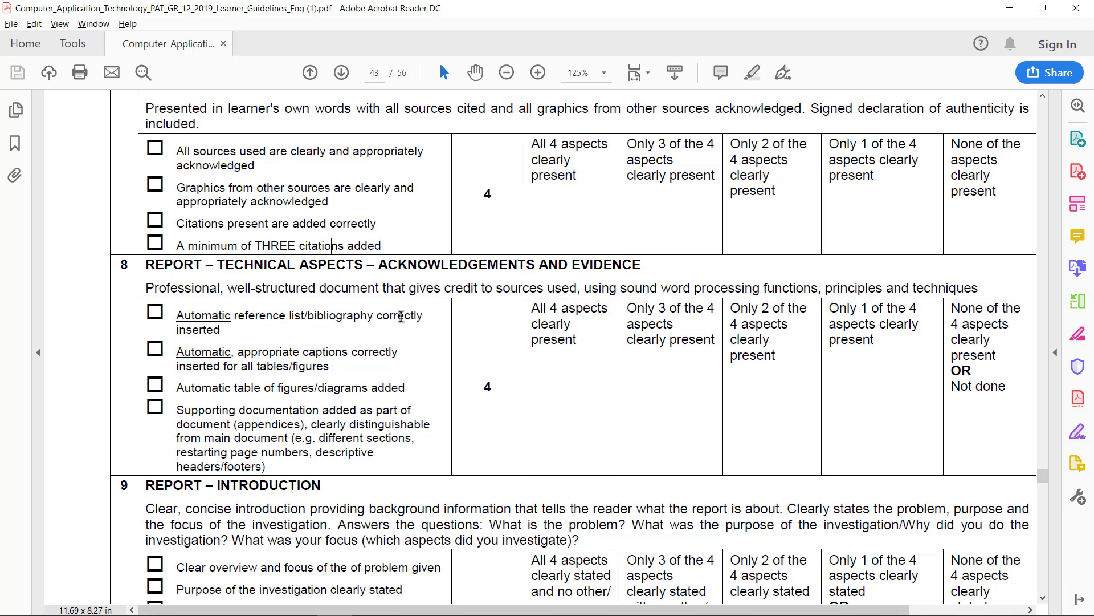
mouse_move(376, 612)
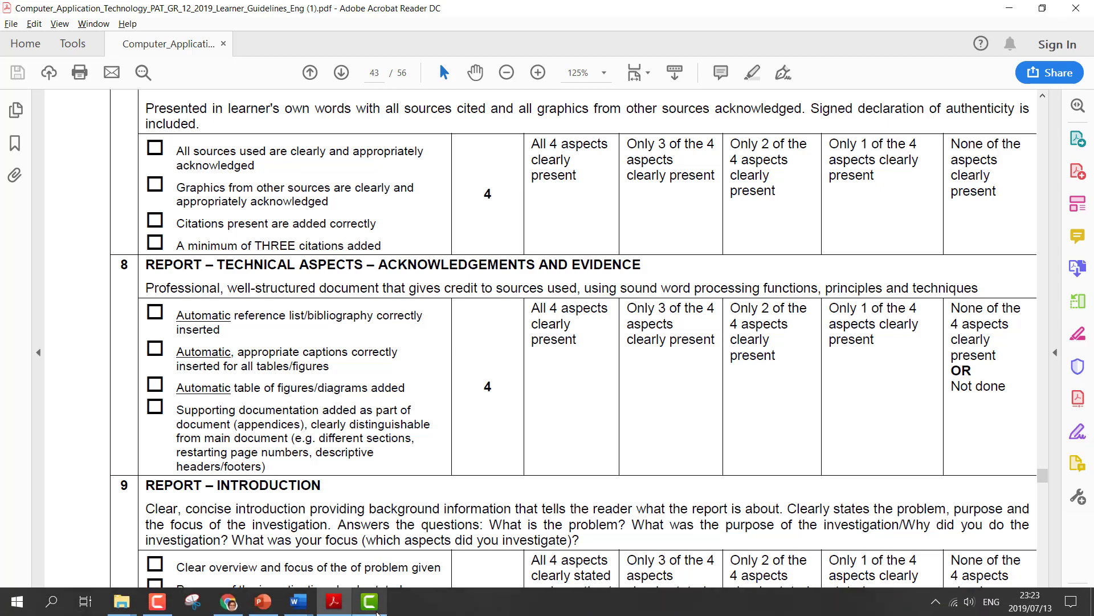
mouse_move(298, 602)
click(266, 565)
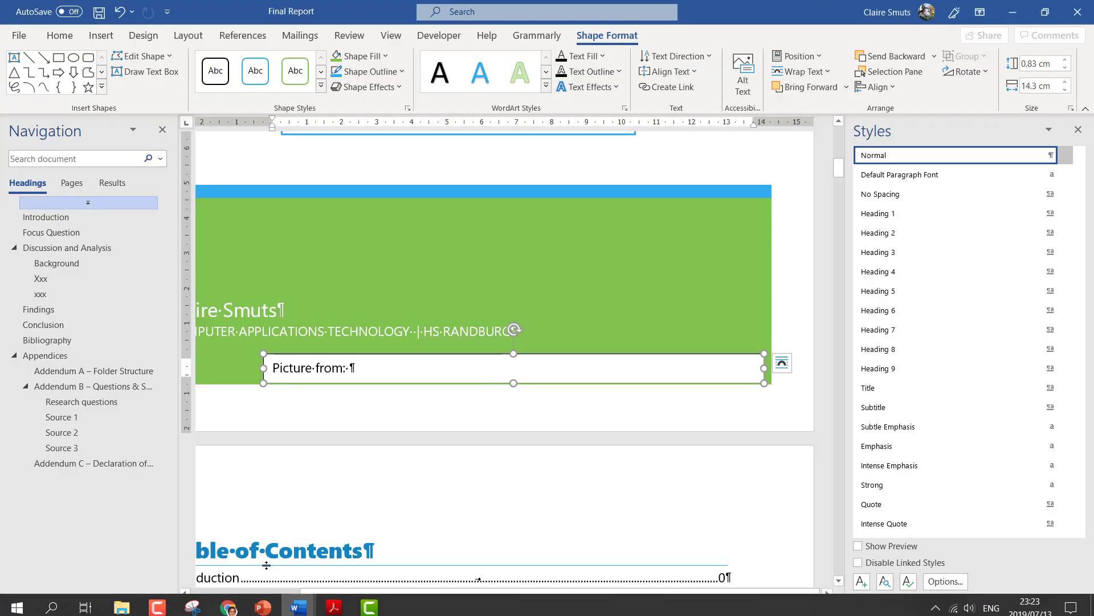
Step: Add a Normal-style line below the Bibliography heading and insert an automatic bibliography there
click(56, 340)
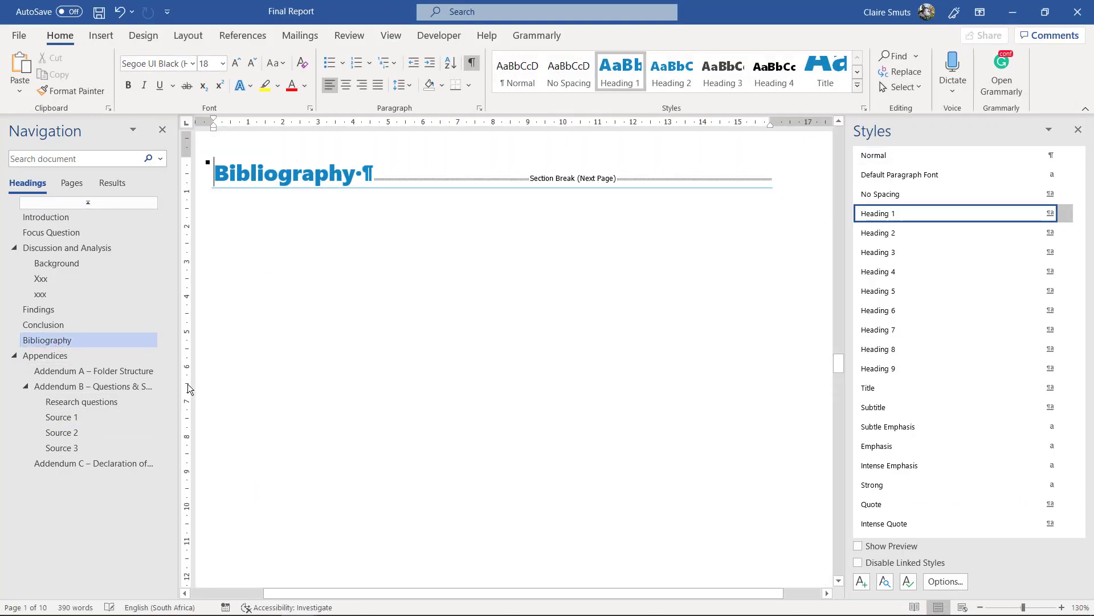
click(378, 194)
key(Return)
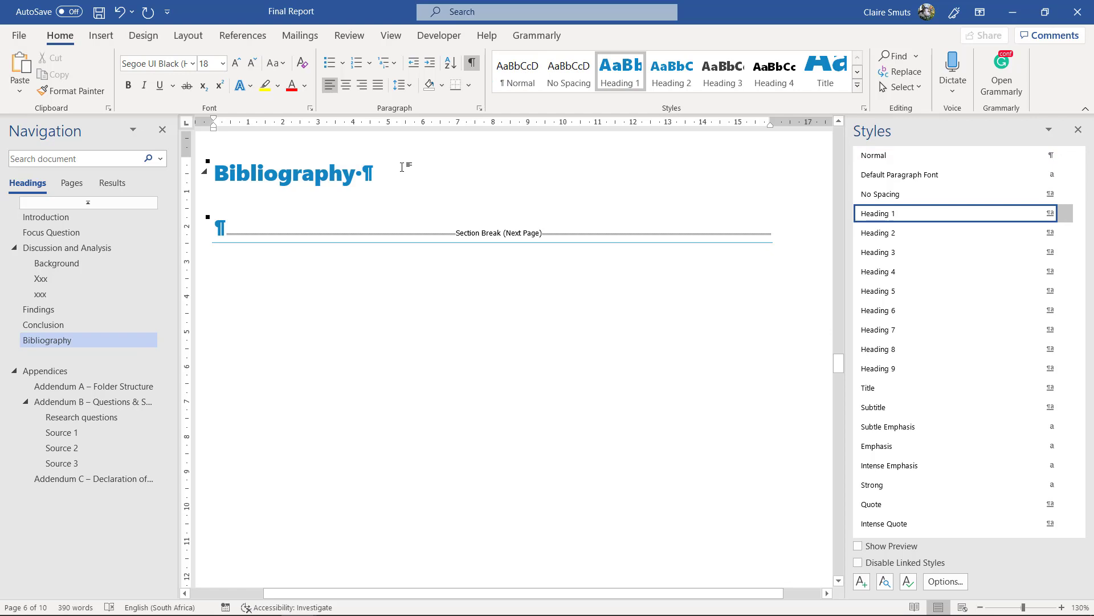
key(BackSpace)
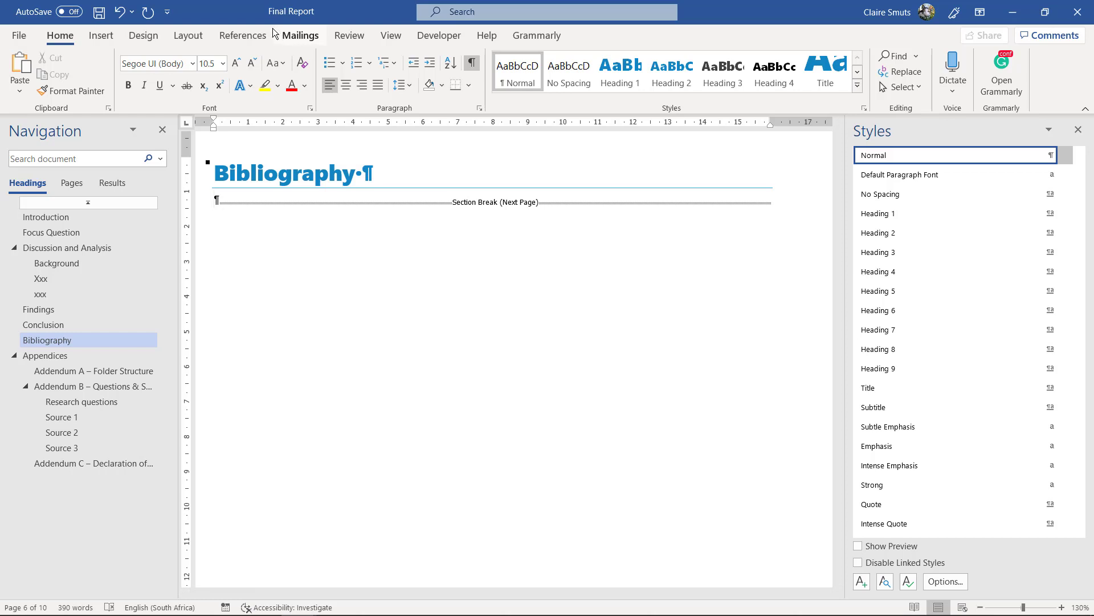
click(253, 35)
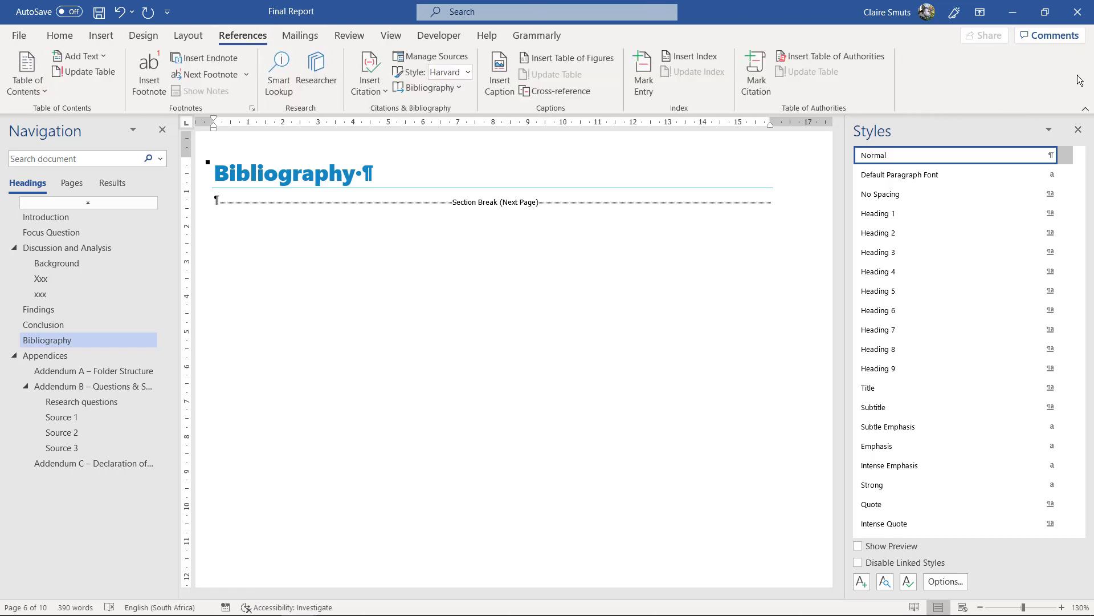
text(Mann, C. C., 2018. How will we survive when the population hits 10 billion?, Vancouver: Ted.com. Pimm, S. L., 2018. Deforestation. [Online]  Available at: https://www.britannica.com/science/deforestation [Accessed 12 January 2019].)
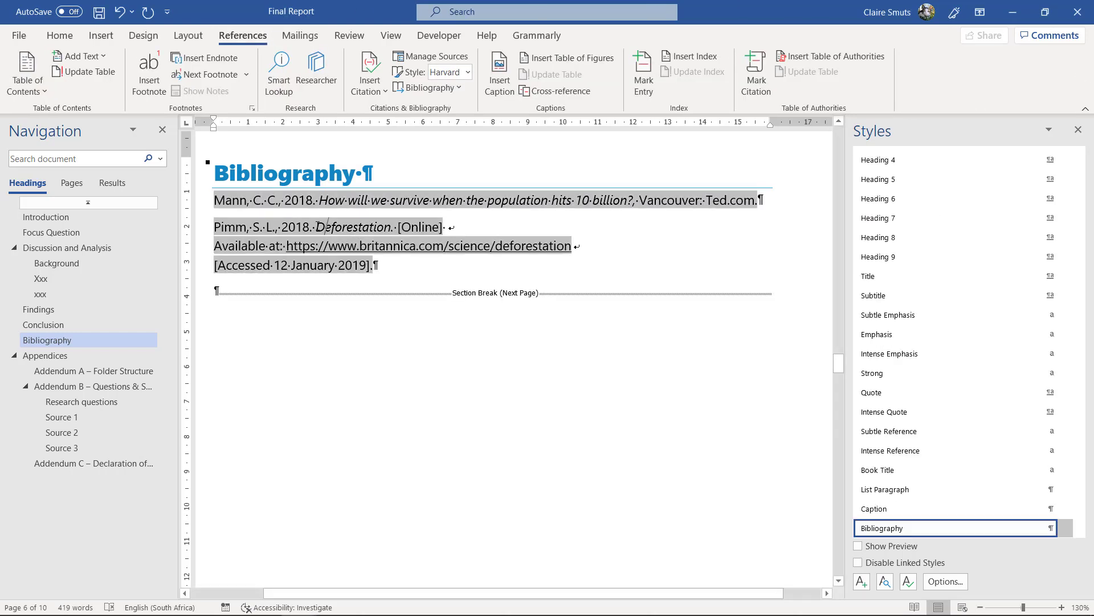
Step: Examine the inserted bibliography field and its options for updating the source list
right_click(243, 244)
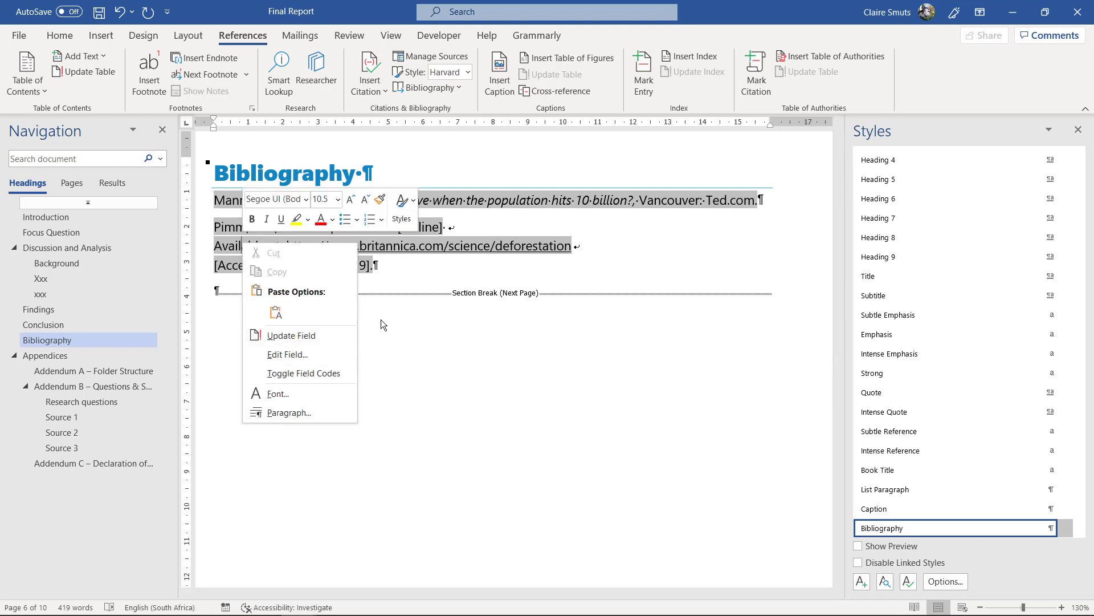
key(Escape)
click(217, 290)
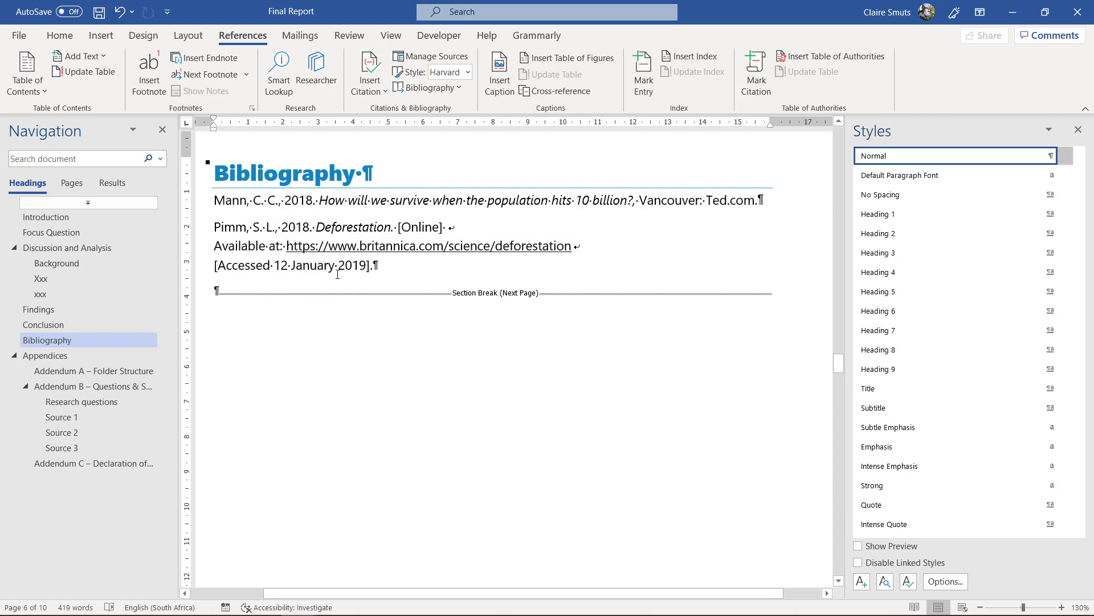
click(274, 267)
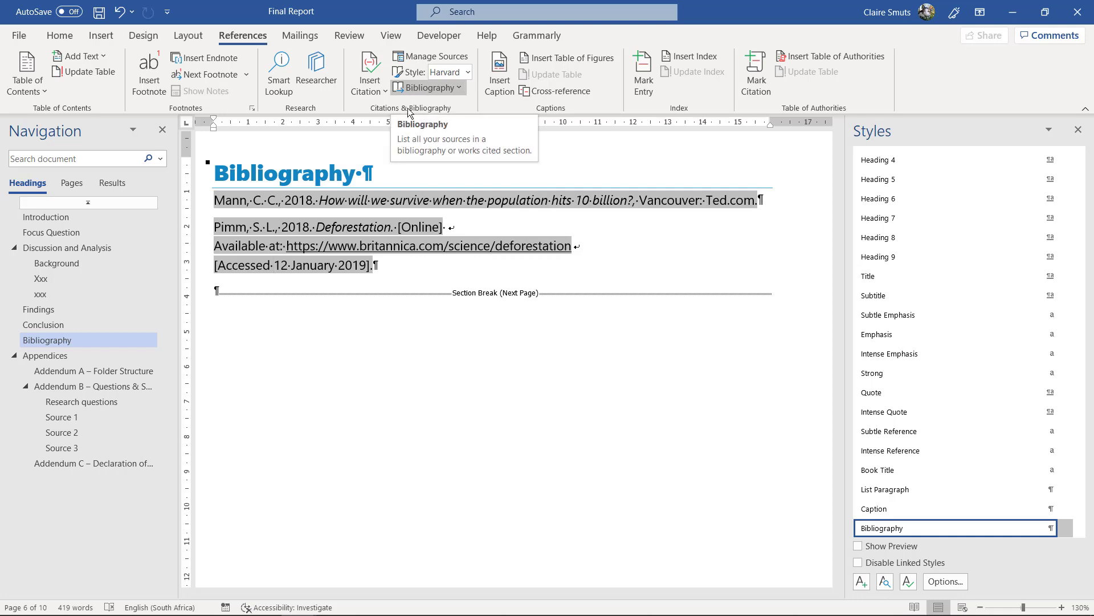
Step: Review the automatic captions, table of figures and supporting documentation criteria in the guidelines PDF, and return to the Word report
mouse_move(394, 610)
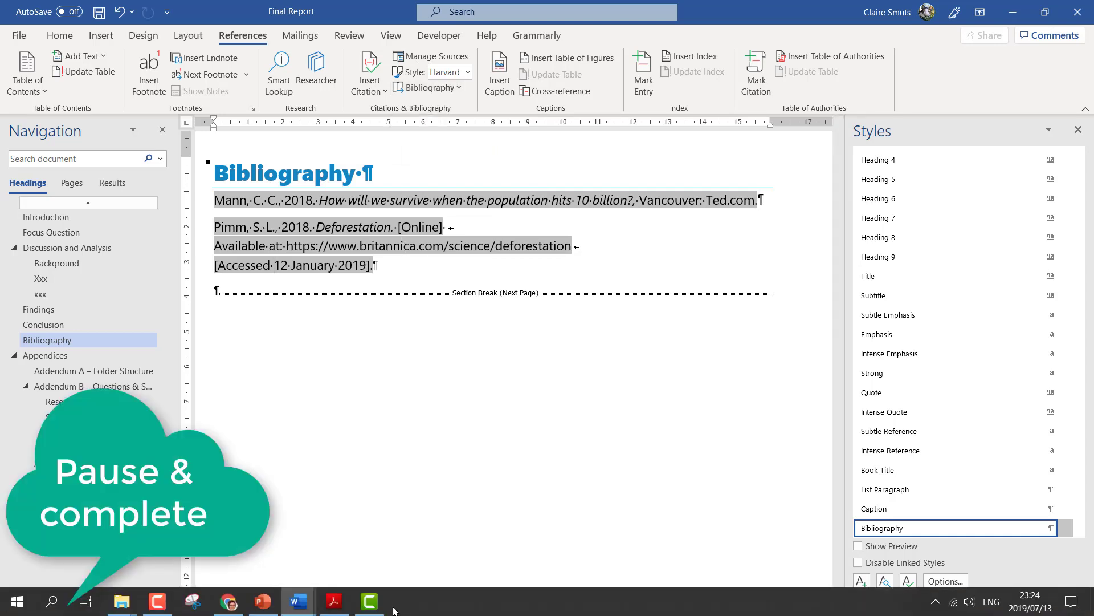
click(334, 601)
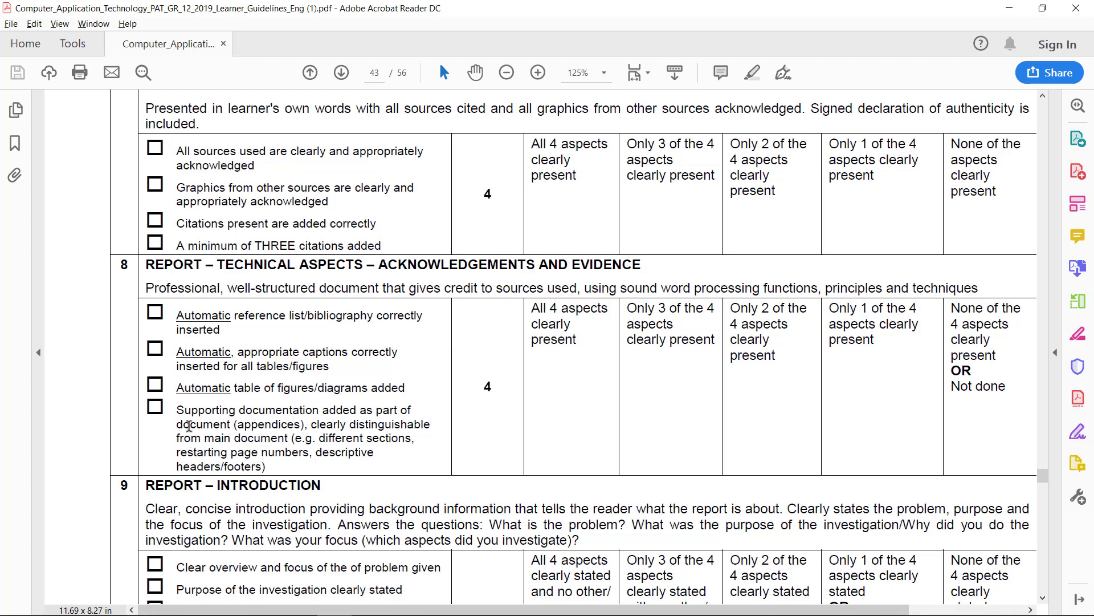
click(1009, 8)
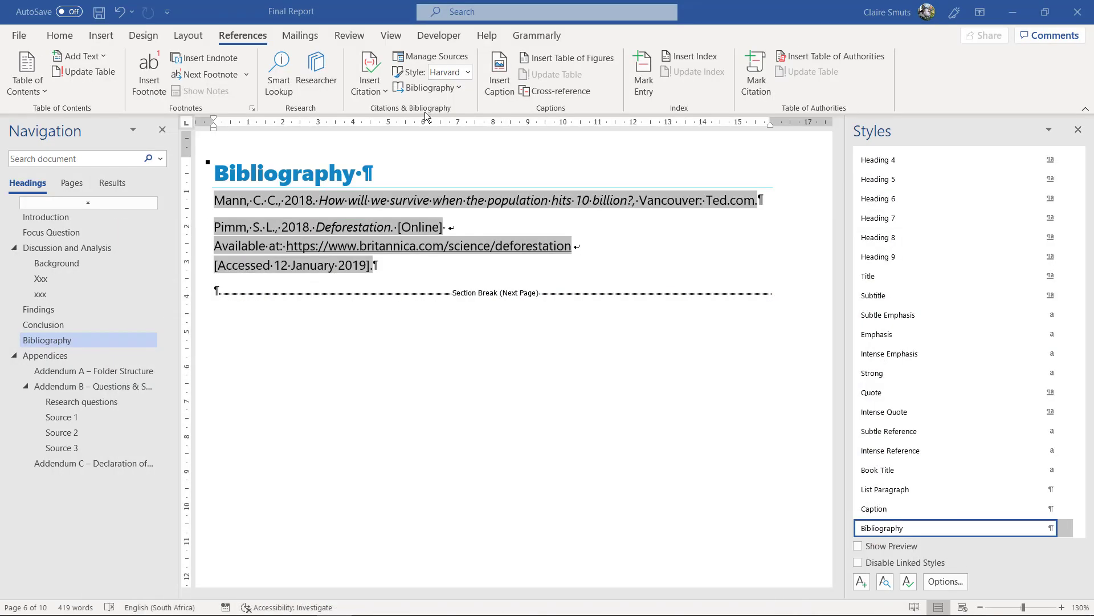
Step: Examine the Addendum C Declaration of Authenticity form, from the learner's details and help received to the signature and date lines
click(54, 463)
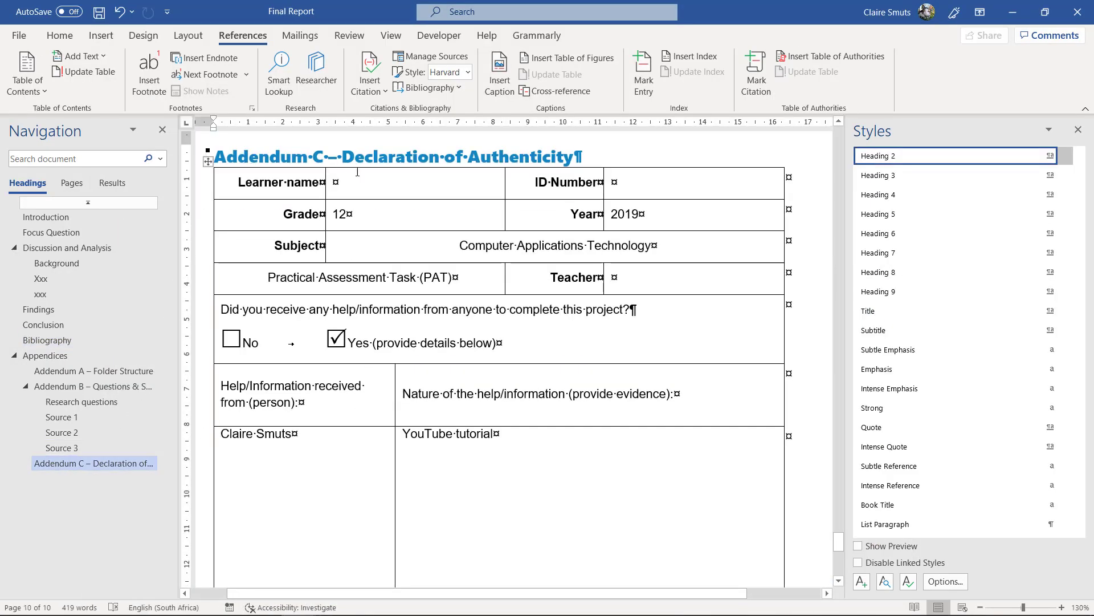
click(355, 185)
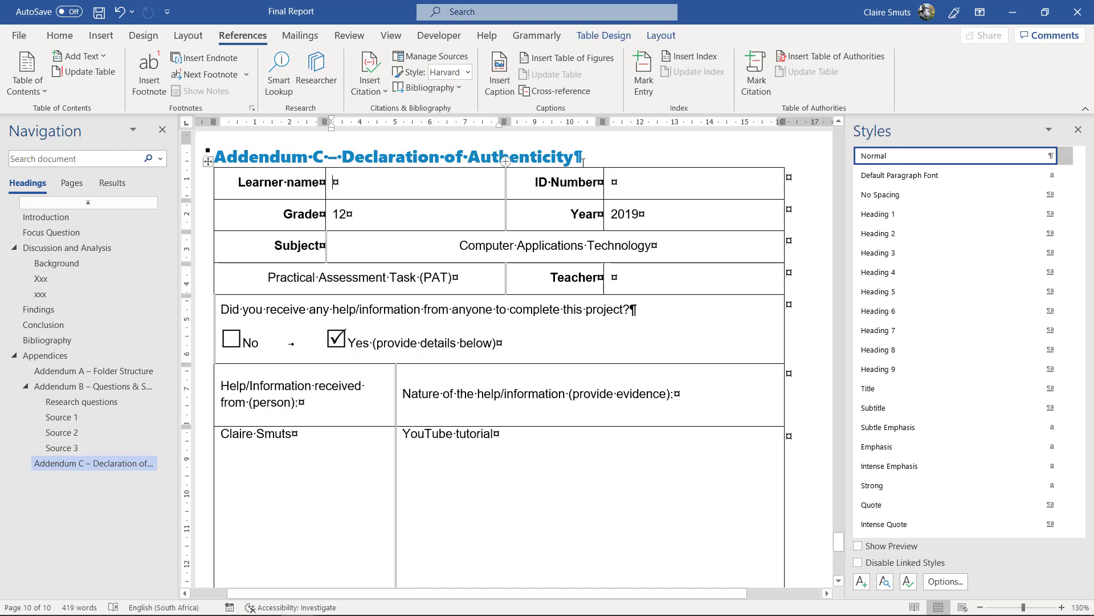
click(648, 181)
scroll(509, 299, down, 1)
scroll(508, 299, down, 3)
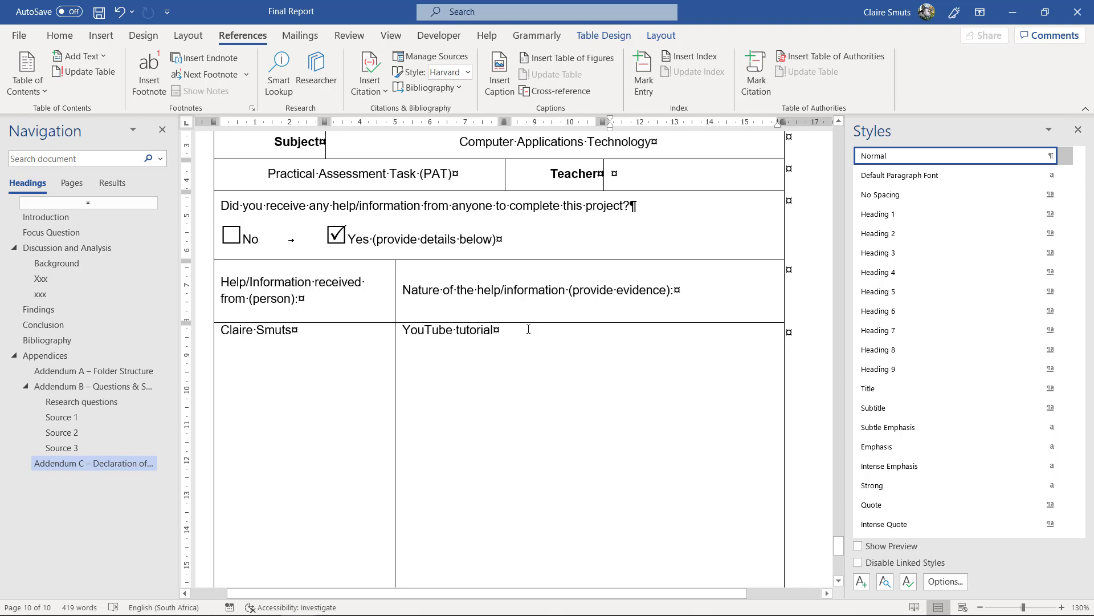
scroll(505, 348, down, 8)
scroll(508, 372, down, 8)
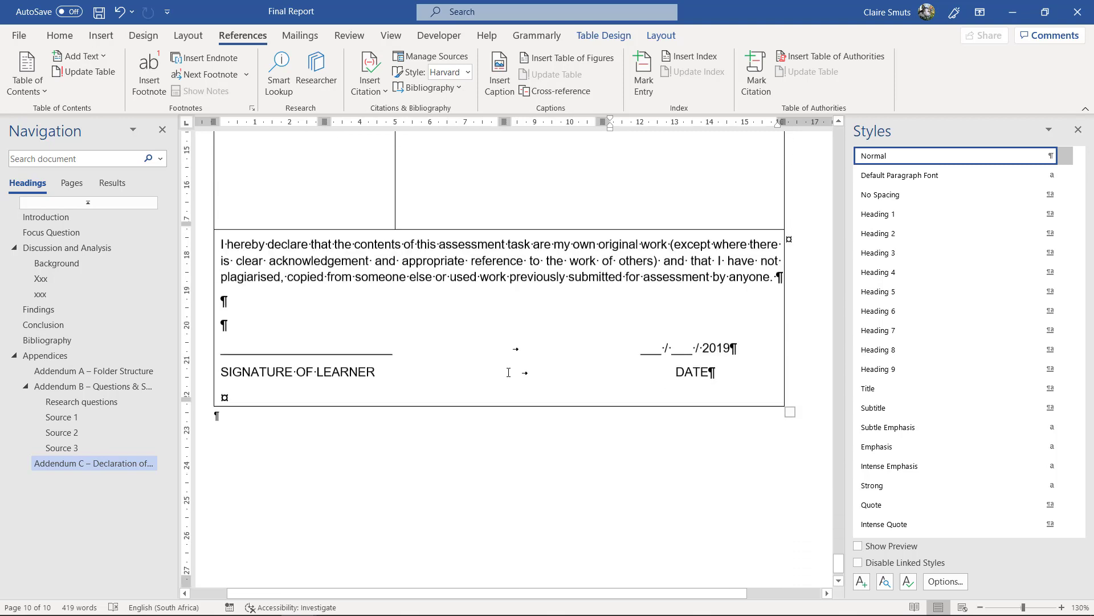
click(235, 330)
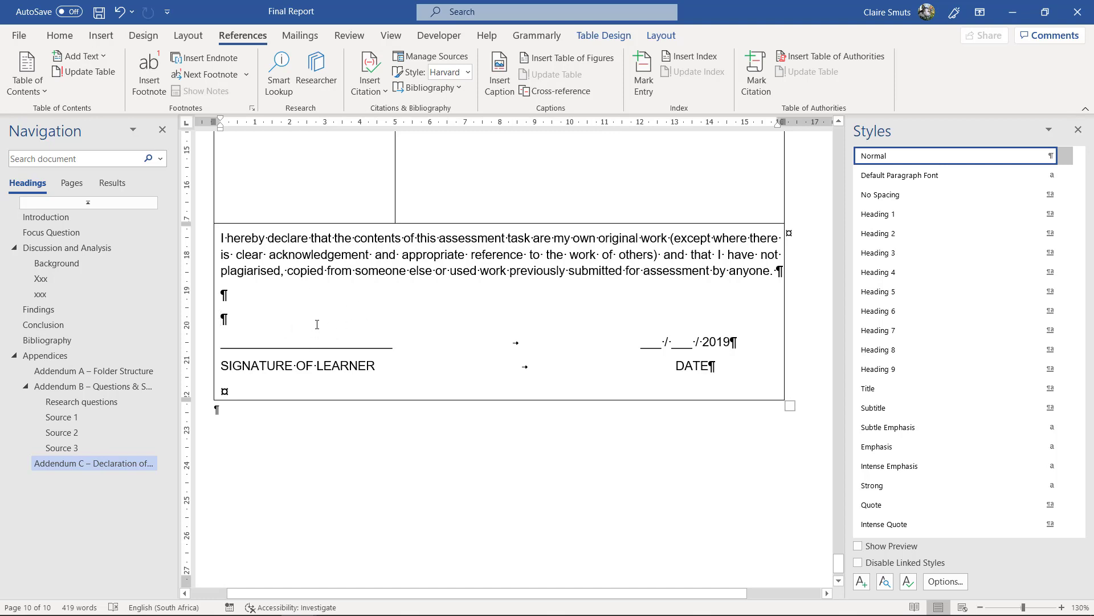
Step: Replace the blank date placeholder above DATE in the declaration with the inserted date 13 July 2019, with automatic updating turned off
drag(637, 341, 730, 342)
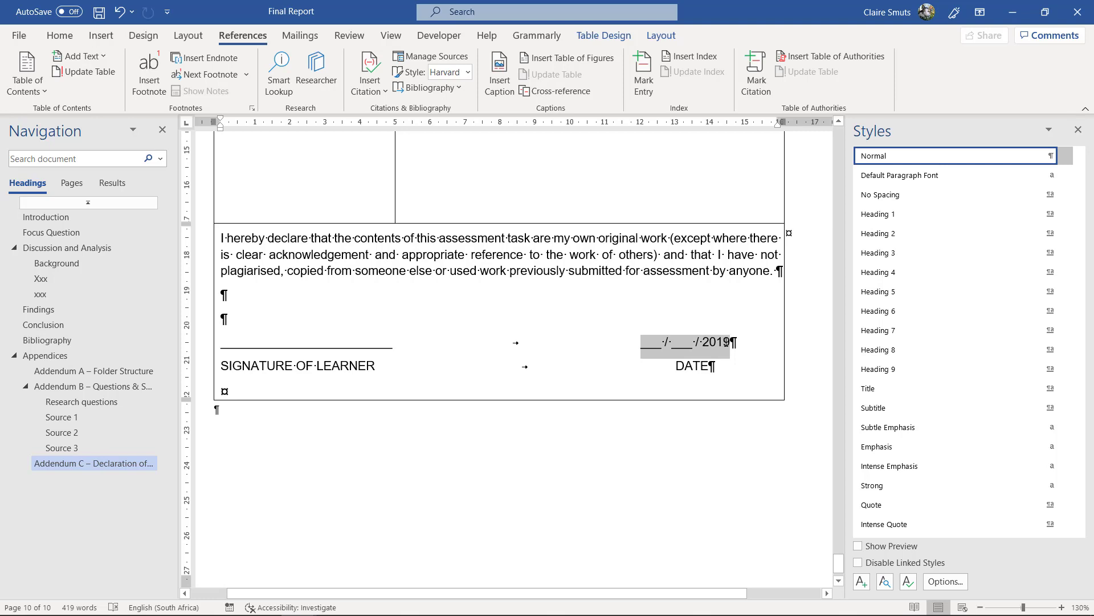
click(106, 37)
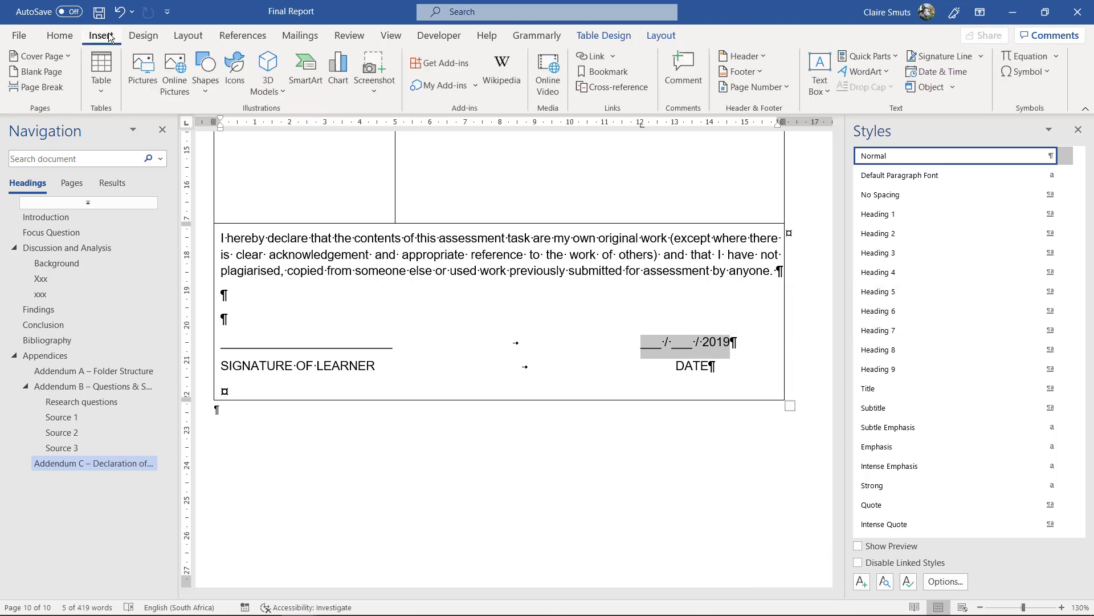
click(959, 73)
click(684, 395)
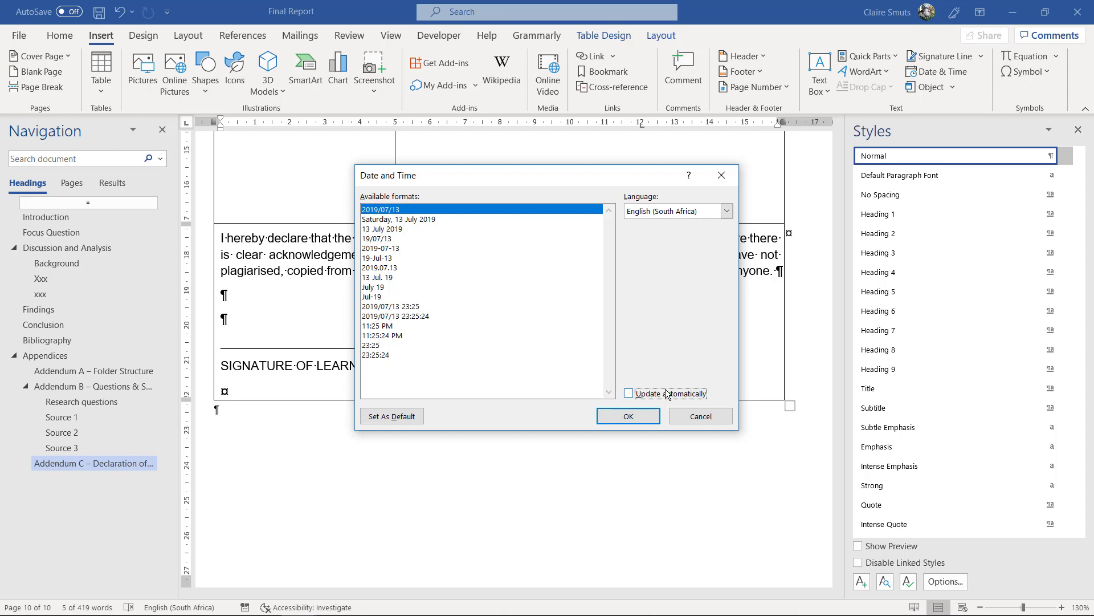
click(460, 228)
click(628, 415)
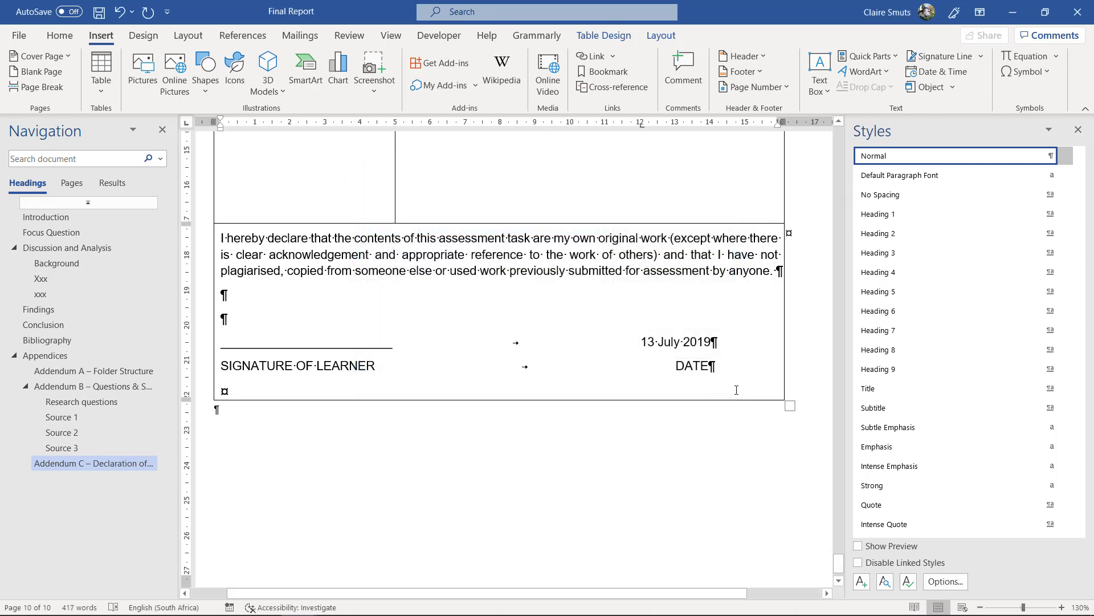
click(463, 407)
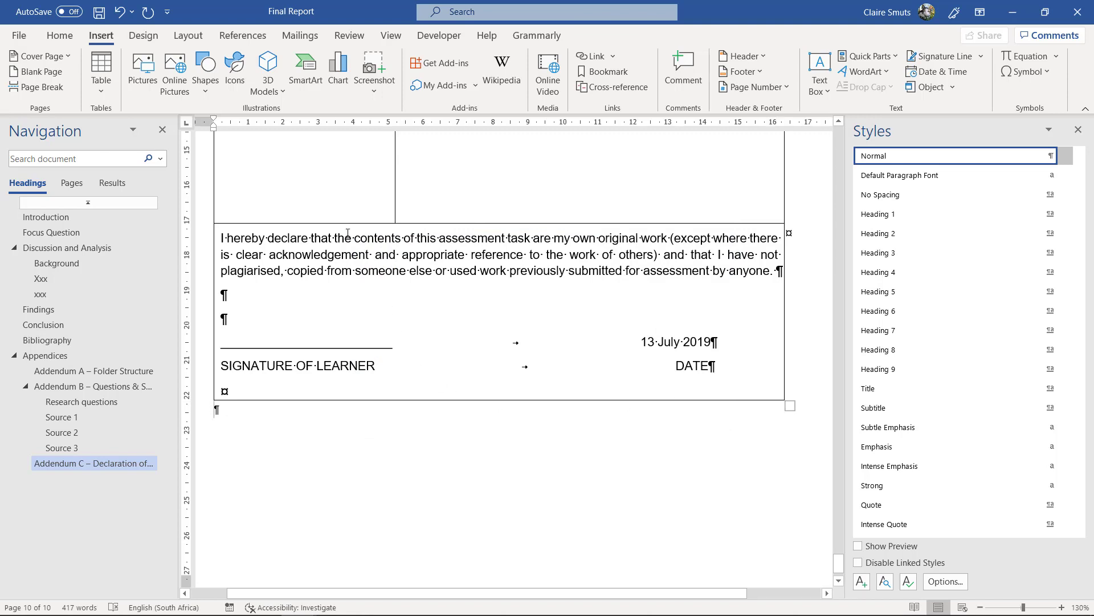